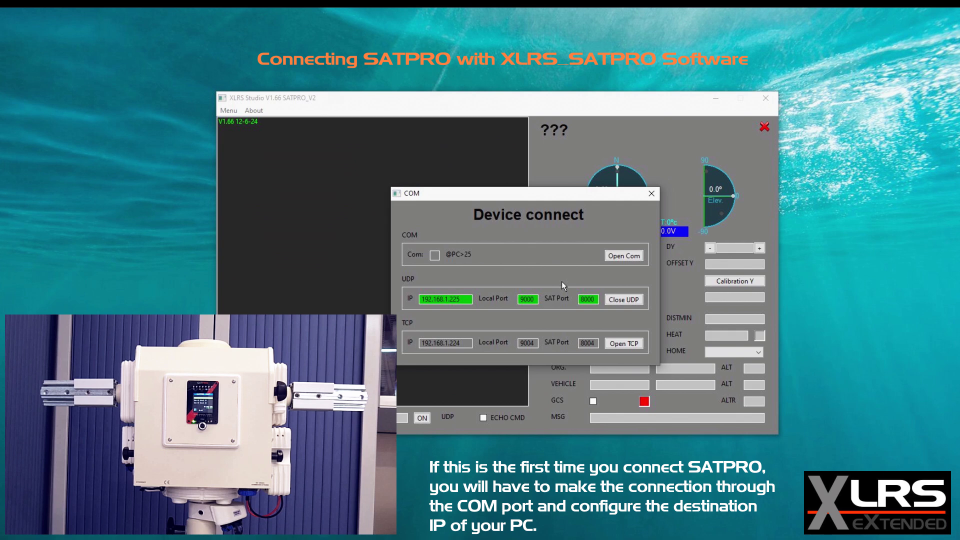
Step: Close the COM 'Device connect' dialog now that the UDP link is established
{"action": "left_click", "coordinate": [651, 195]}
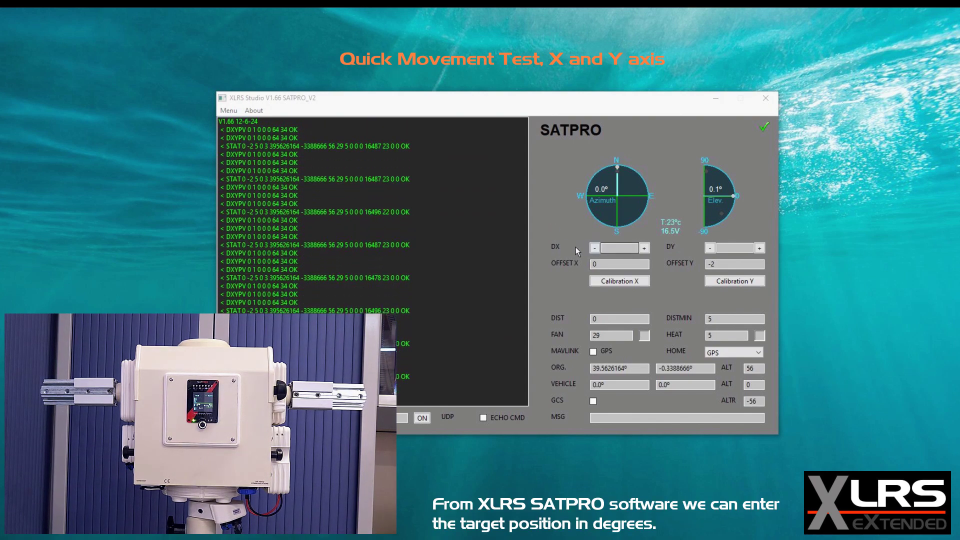
Step: Send azimuth targets 25°, 340° and 175° in turn through the DX field
{"action": "left_click", "coordinate": [618, 248]}
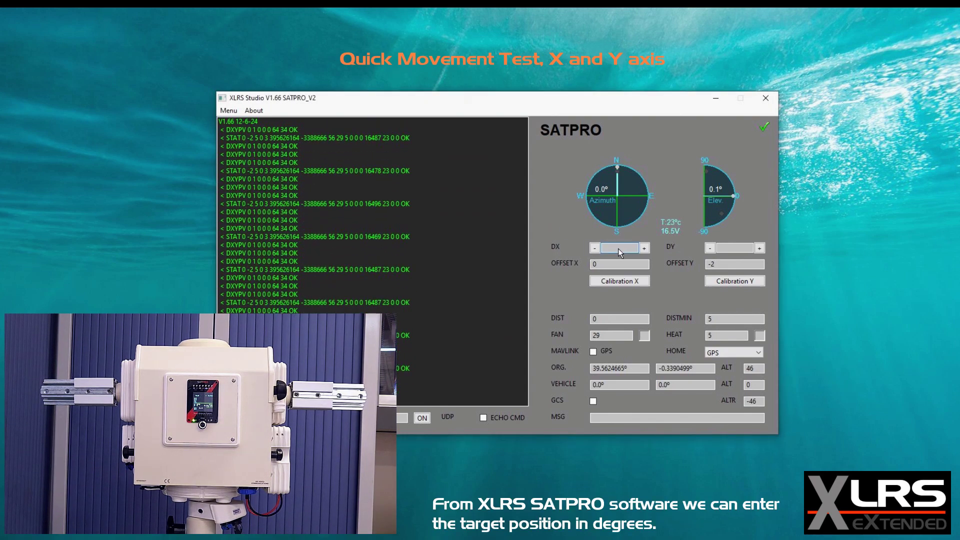
{"action": "type", "text": "25"}
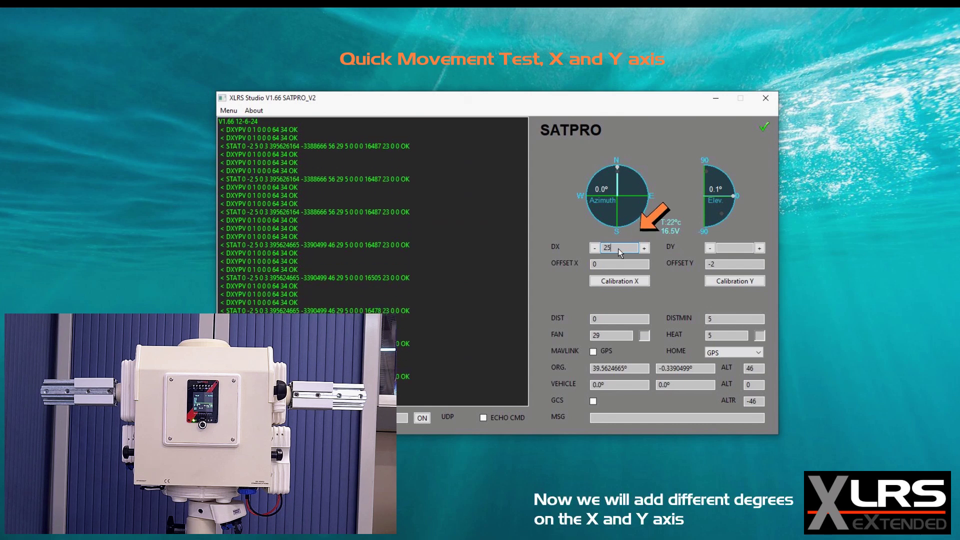
{"action": "key", "text": "Return"}
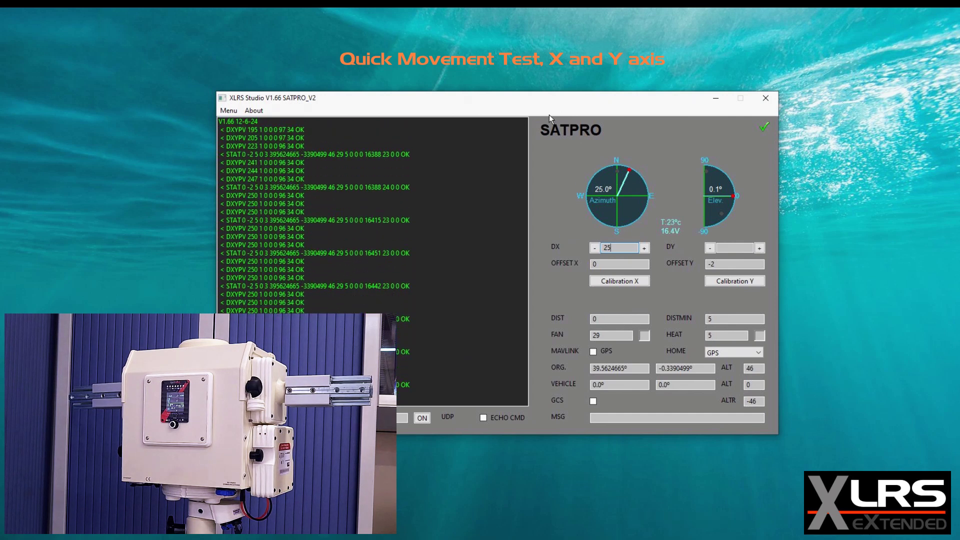
{"action": "left_click_drag", "start_coordinate": [619, 247], "coordinate": [603, 252]}
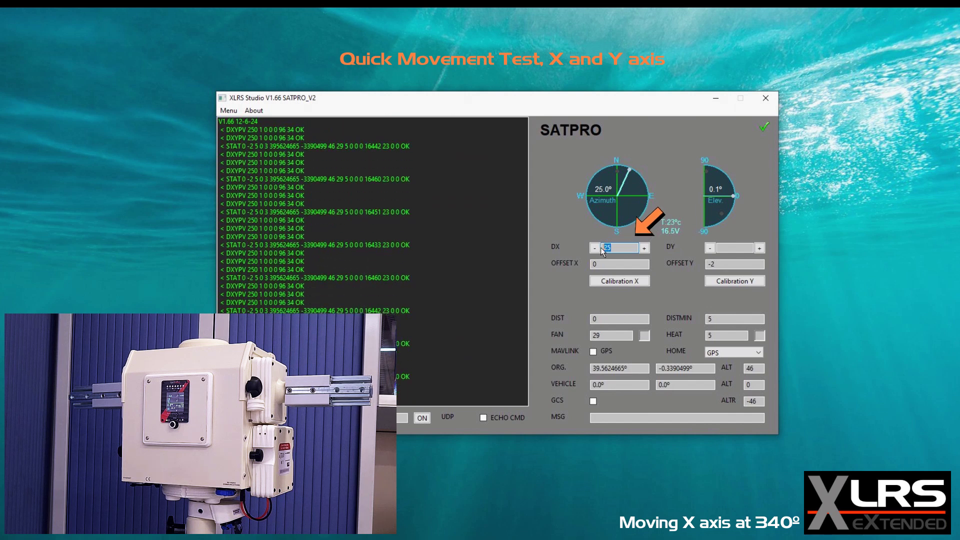
{"action": "type", "text": "340"}
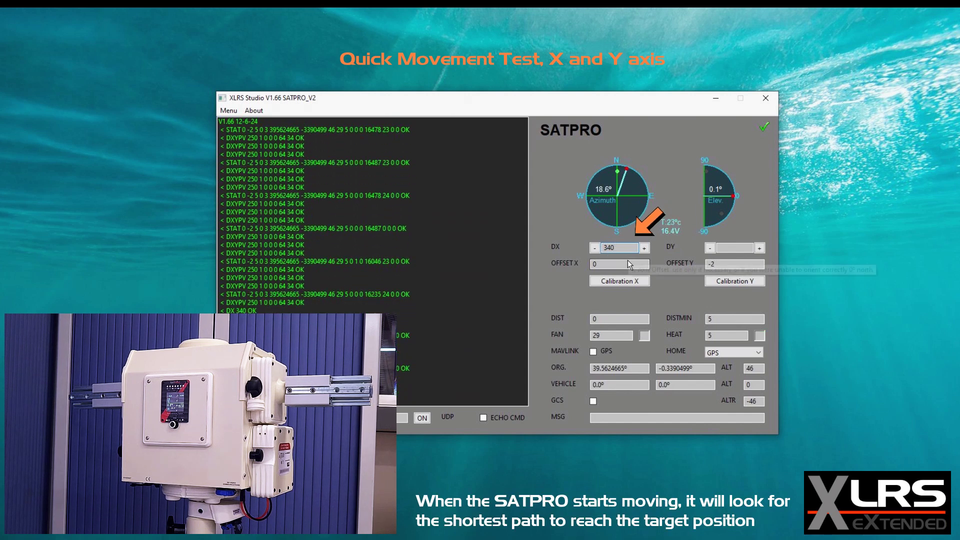
{"action": "key", "text": "Return"}
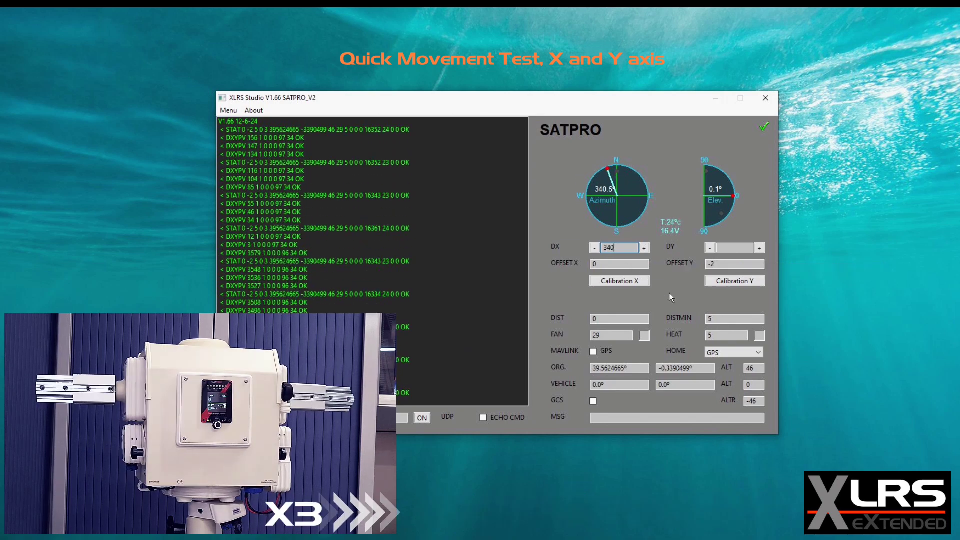
{"action": "double_click", "coordinate": [608, 247]}
{"action": "type", "text": "175"}
{"action": "key", "text": "Return"}
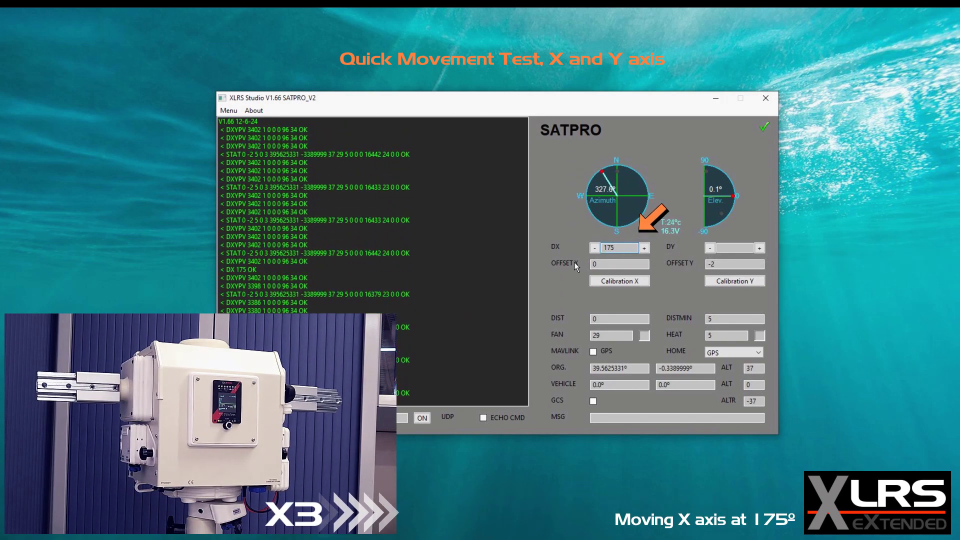
{"action": "type", "text": "44"}
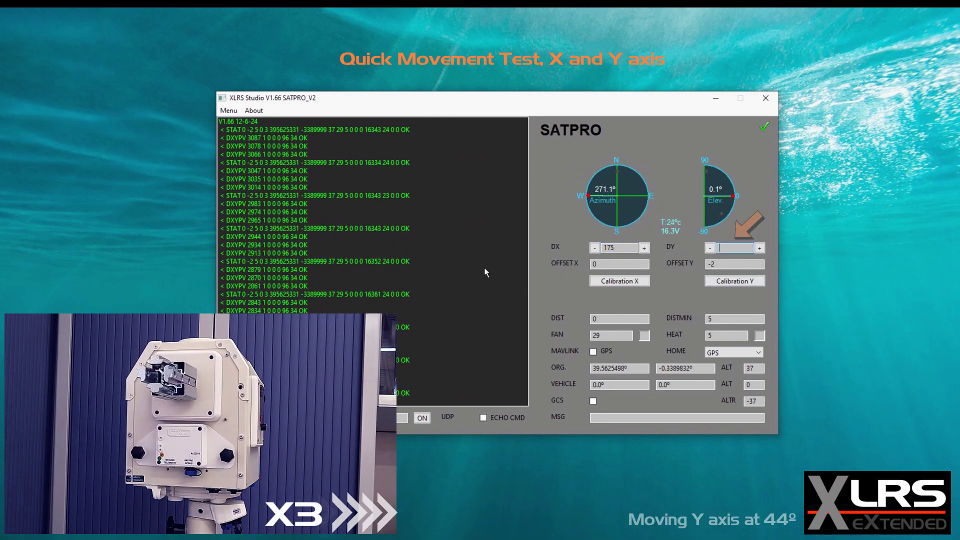
Step: Send elevation targets 44°, -25° and -45° through the DY field, correcting a mistyped value
{"action": "key", "text": "Return"}
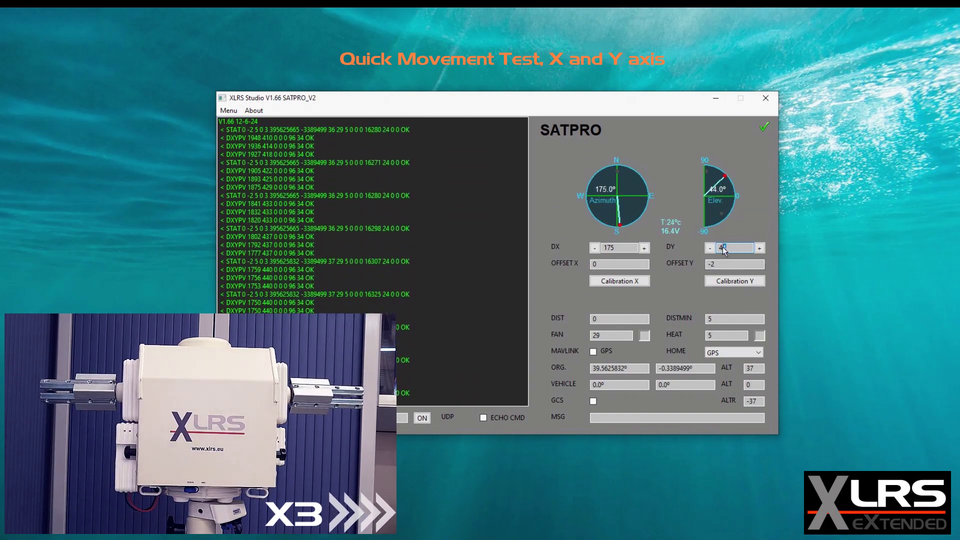
{"action": "key", "text": "BackSpace"}
{"action": "key", "text": "BackSpace"}
{"action": "type", "text": "-25"}
{"action": "key", "text": "Return"}
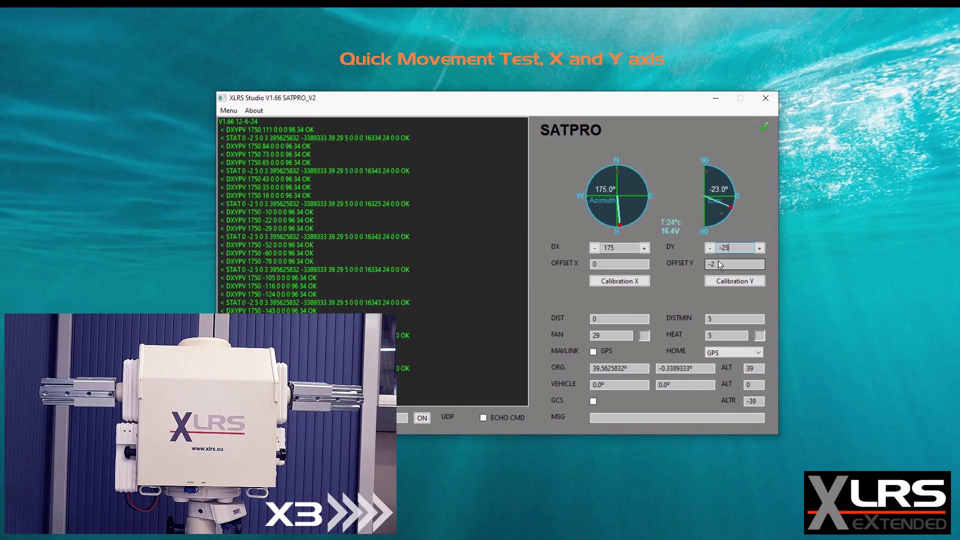
{"action": "double_click", "coordinate": [721, 248]}
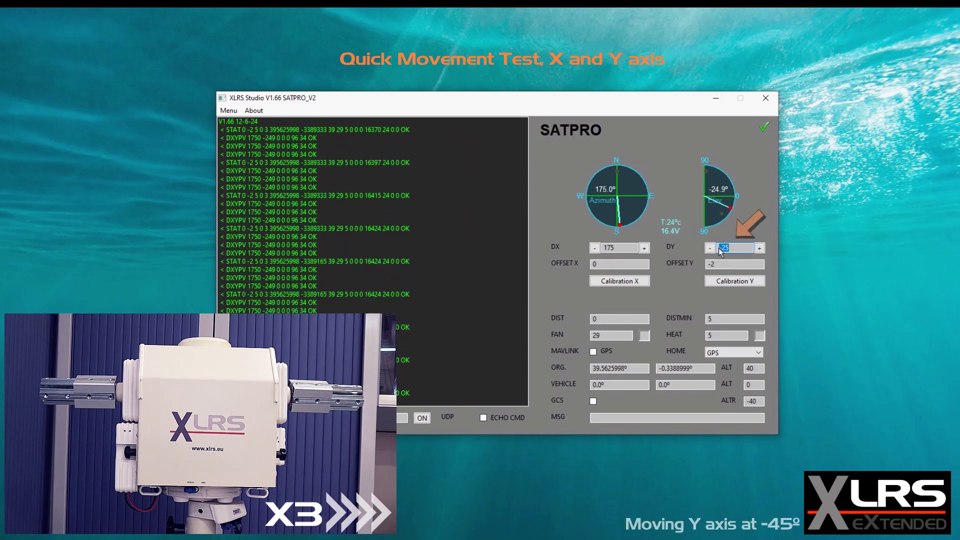
{"action": "type", "text": "-45"}
{"action": "key", "text": "Return"}
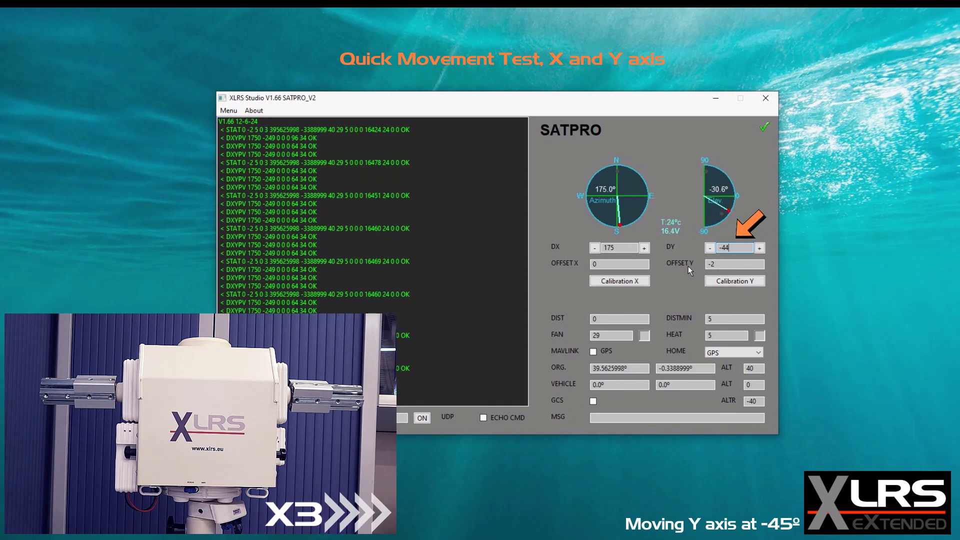
{"action": "type", "text": "5"}
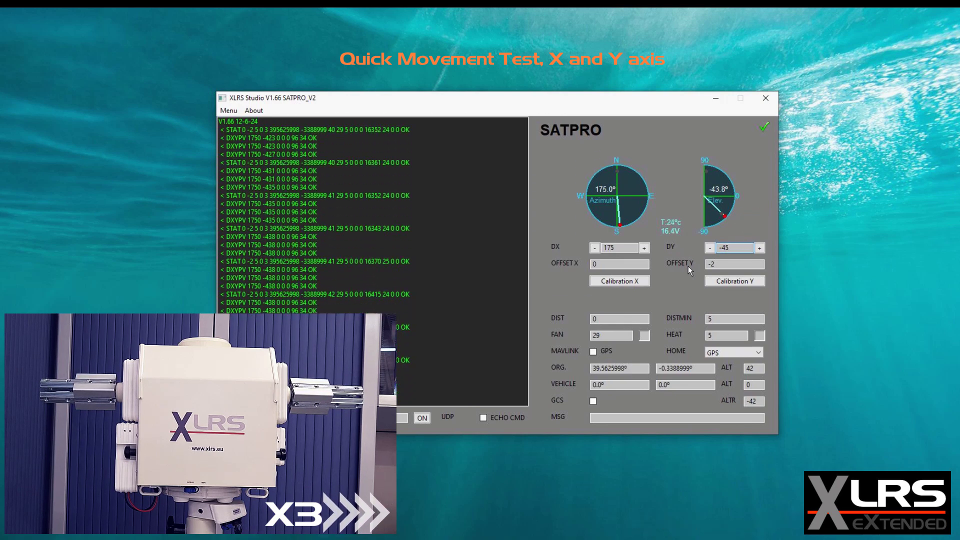
{"action": "key", "text": "Return"}
{"action": "double_click", "coordinate": [718, 250]}
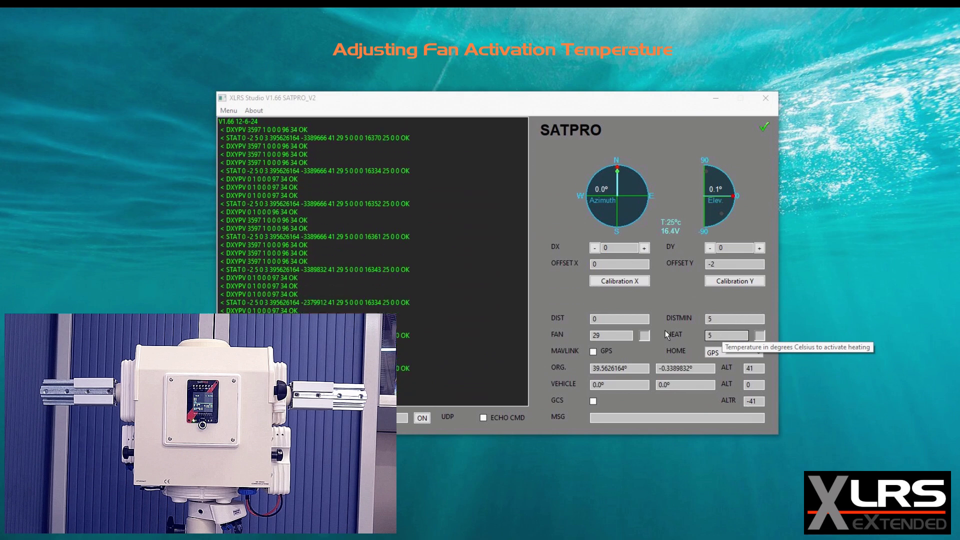
Step: Change the FAN activation temperature field to 20 °C
{"action": "double_click", "coordinate": [597, 336]}
{"action": "type", "text": "20"}
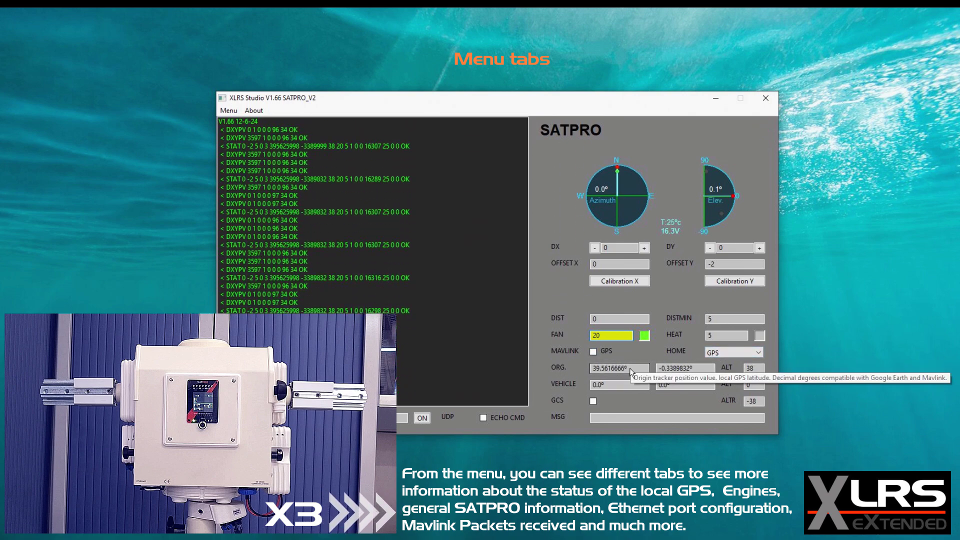
Step: Open the Local GPS window from the Menu and move it to the top-left
{"action": "left_click", "coordinate": [228, 110]}
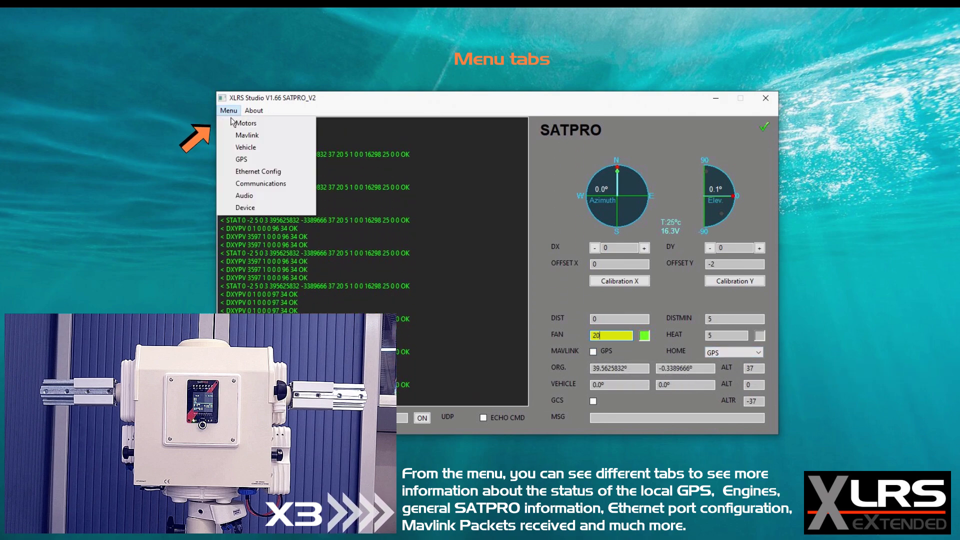
{"action": "left_click", "coordinate": [247, 150]}
{"action": "left_click_drag", "start_coordinate": [457, 174], "coordinate": [96, 97]}
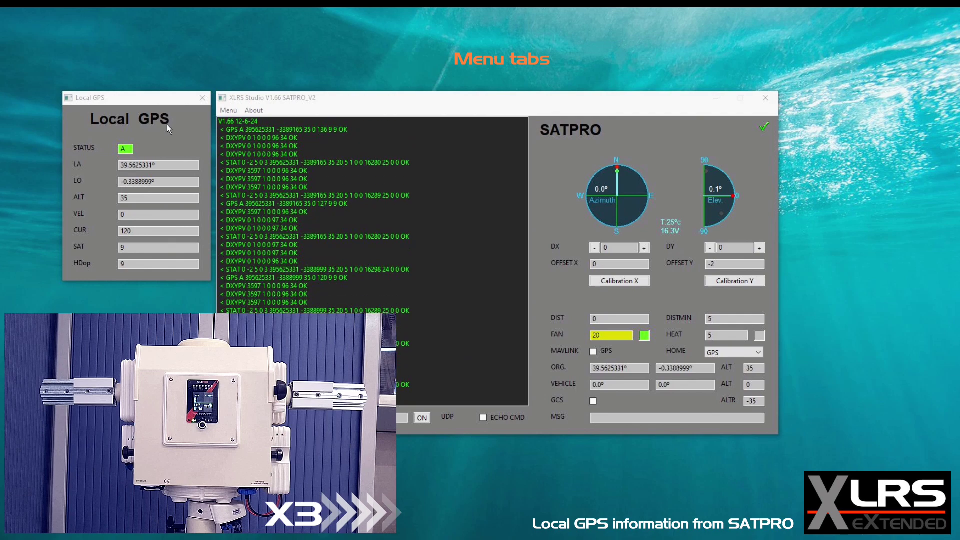
Step: Close Local GPS and open the MOTORS readout, moving it aside
{"action": "left_click", "coordinate": [202, 98]}
{"action": "left_click", "coordinate": [227, 111]}
{"action": "left_click", "coordinate": [247, 128]}
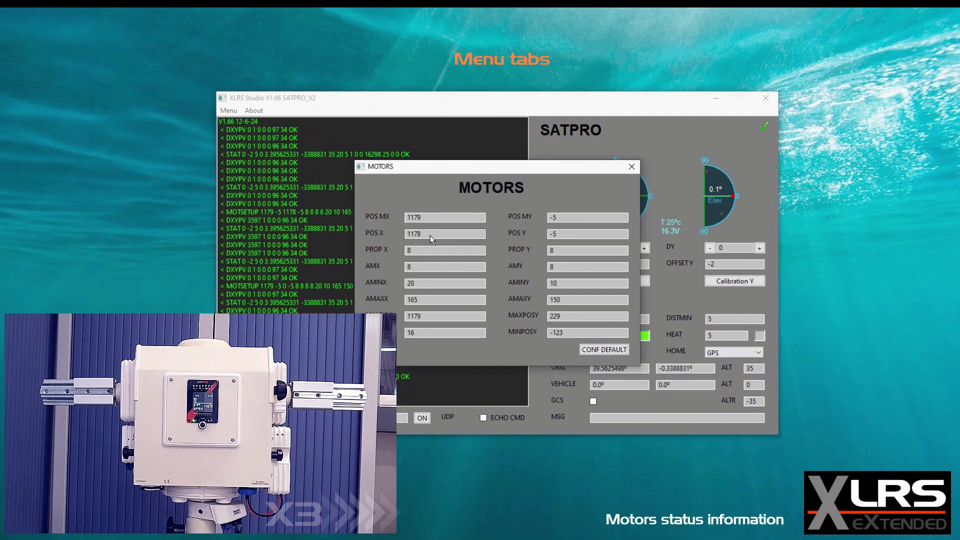
{"action": "left_click_drag", "start_coordinate": [420, 166], "coordinate": [289, 129]}
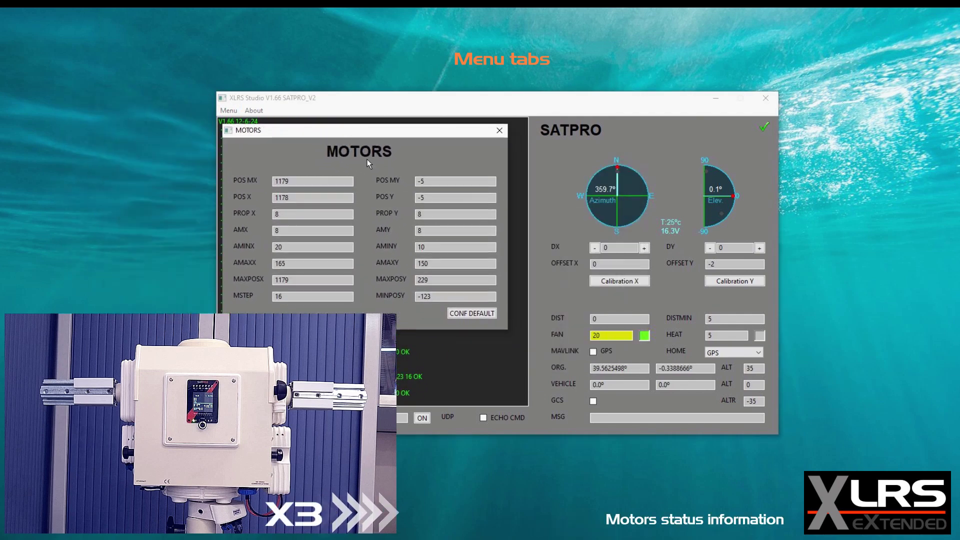
Step: Move the axes to DX 50 and DY 10, reset both to 0, and close MOTORS
{"action": "left_click", "coordinate": [603, 249]}
{"action": "type", "text": "50"}
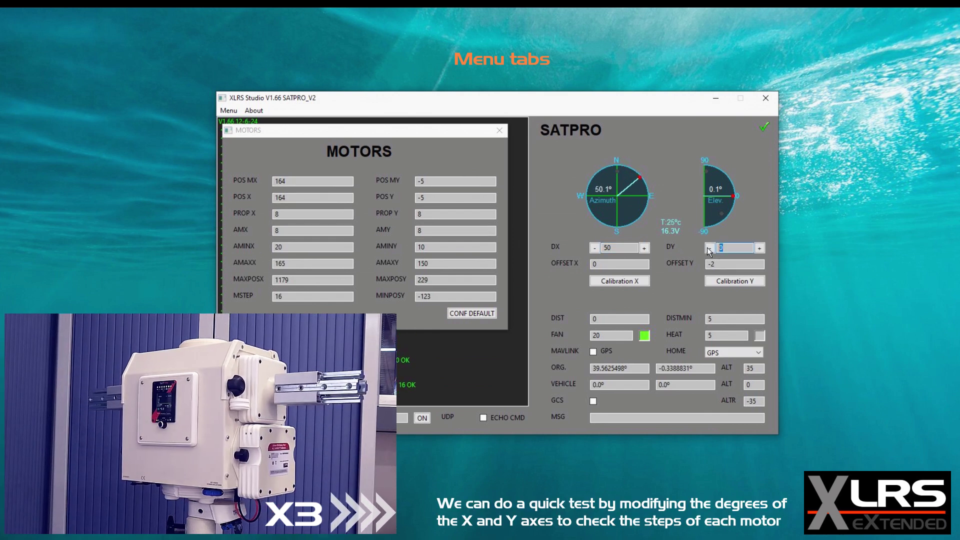
{"action": "type", "text": "10"}
{"action": "key", "text": "Return"}
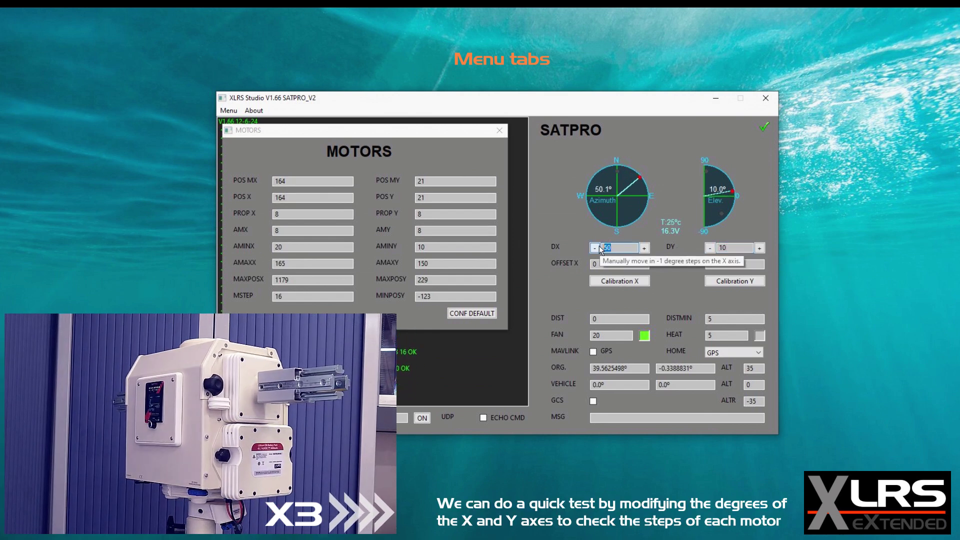
{"action": "type", "text": "0"}
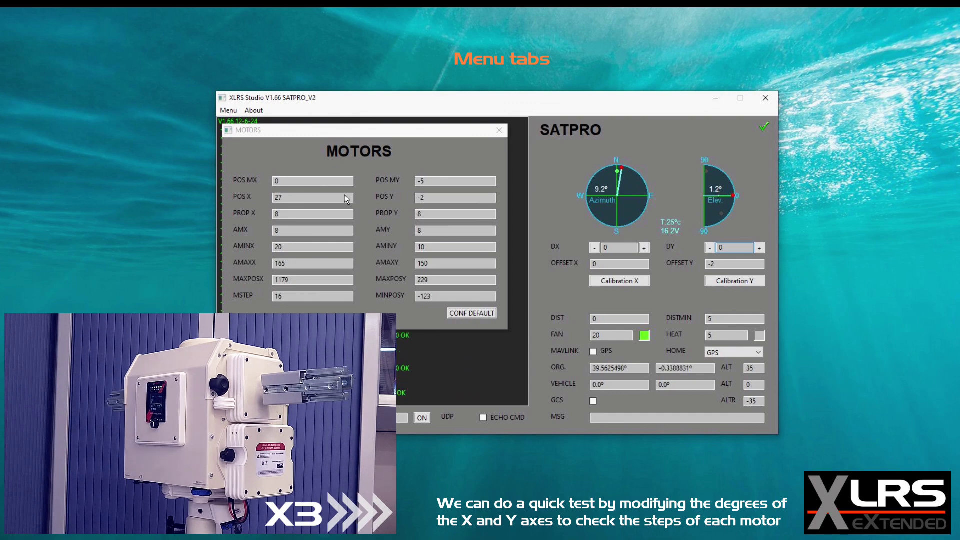
{"action": "left_click", "coordinate": [499, 129]}
{"action": "left_click", "coordinate": [228, 110]}
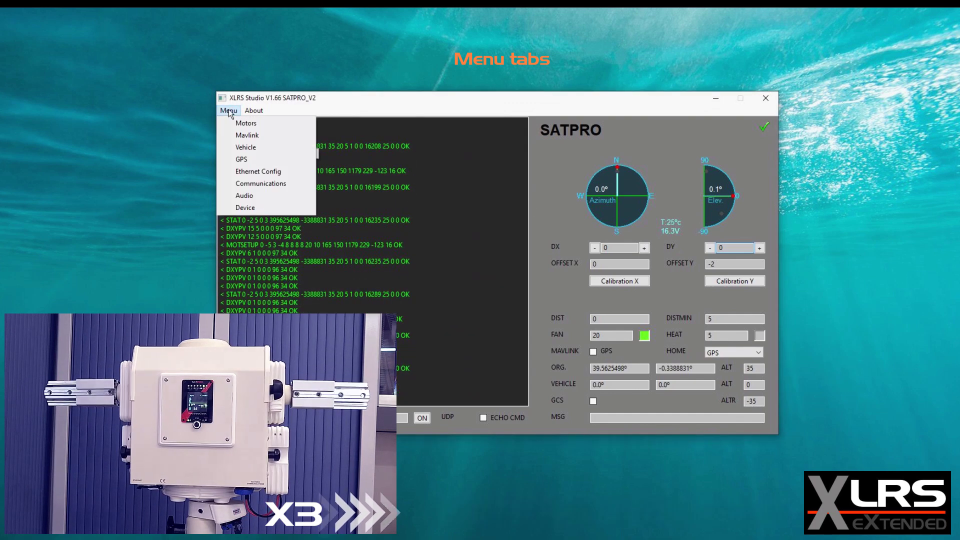
{"action": "left_click", "coordinate": [245, 207]}
{"action": "left_click_drag", "start_coordinate": [480, 146], "coordinate": [122, 100]}
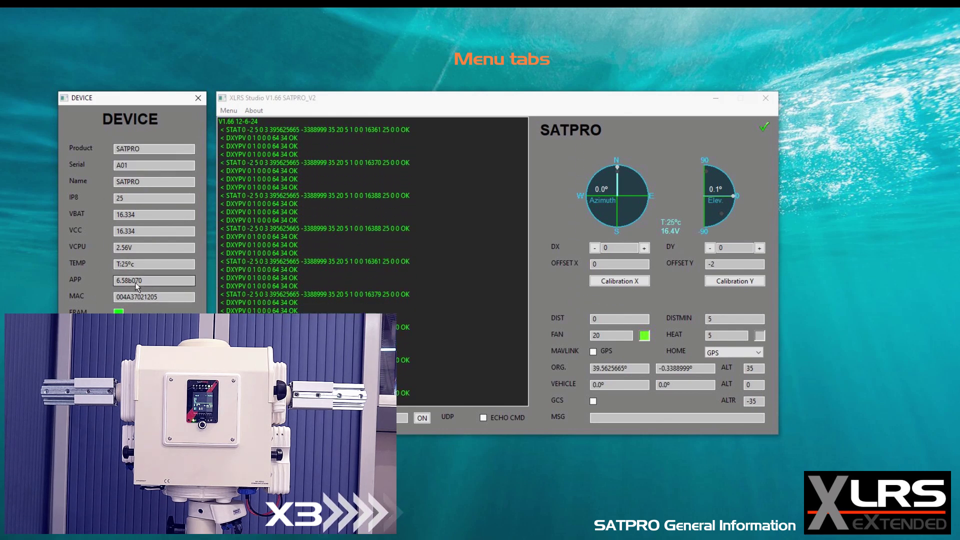
{"action": "left_click", "coordinate": [199, 98]}
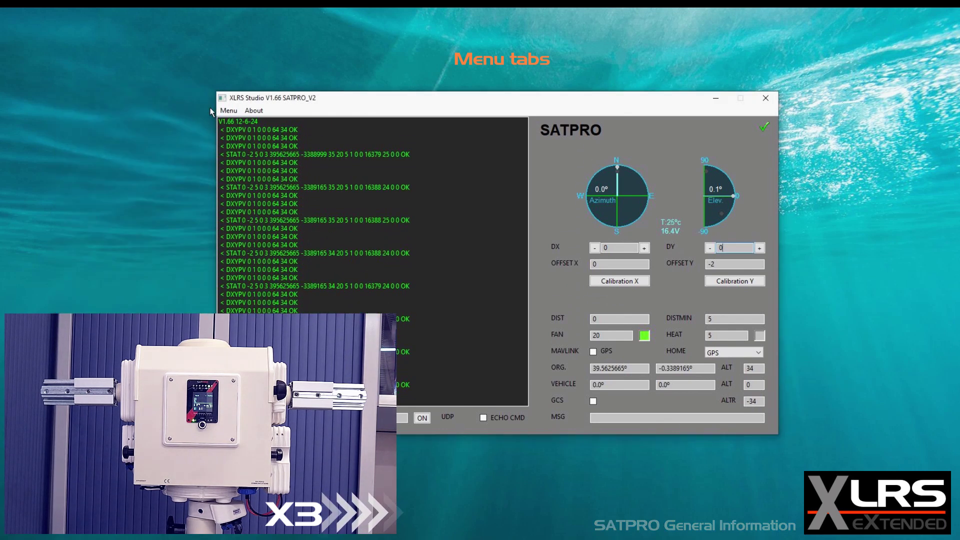
{"action": "left_click", "coordinate": [229, 111]}
{"action": "left_click", "coordinate": [258, 171]}
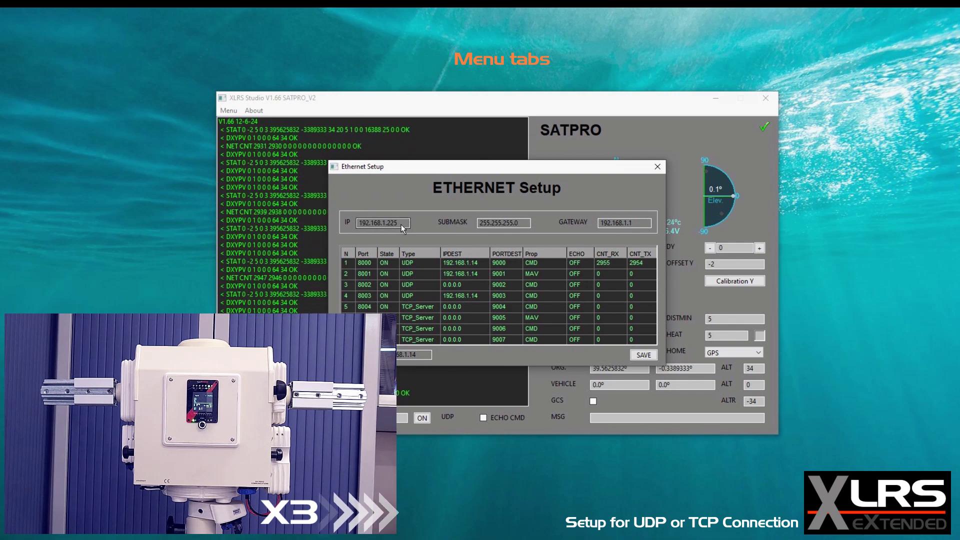
Step: Close the Ethernet setup, then view and close the device connection settings
{"action": "left_click", "coordinate": [656, 167]}
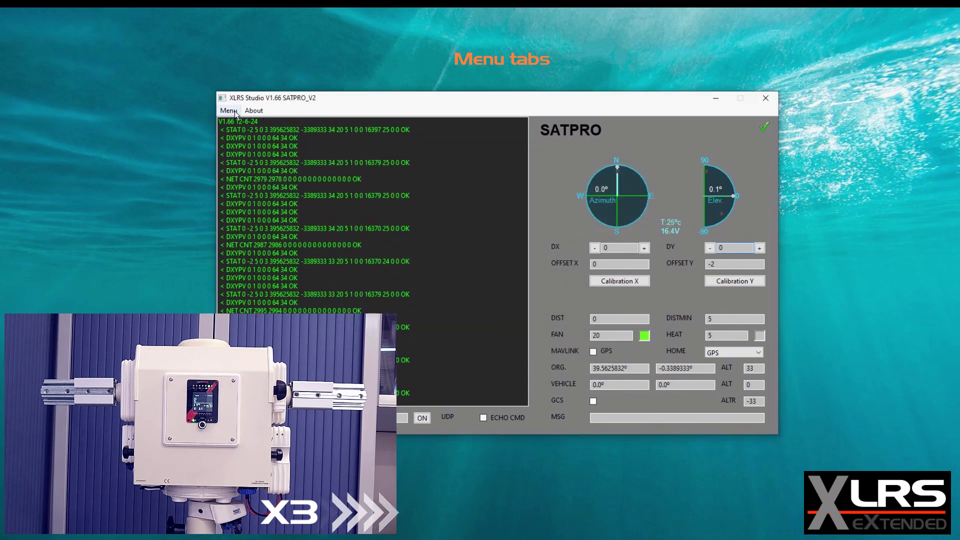
{"action": "left_click", "coordinate": [258, 184]}
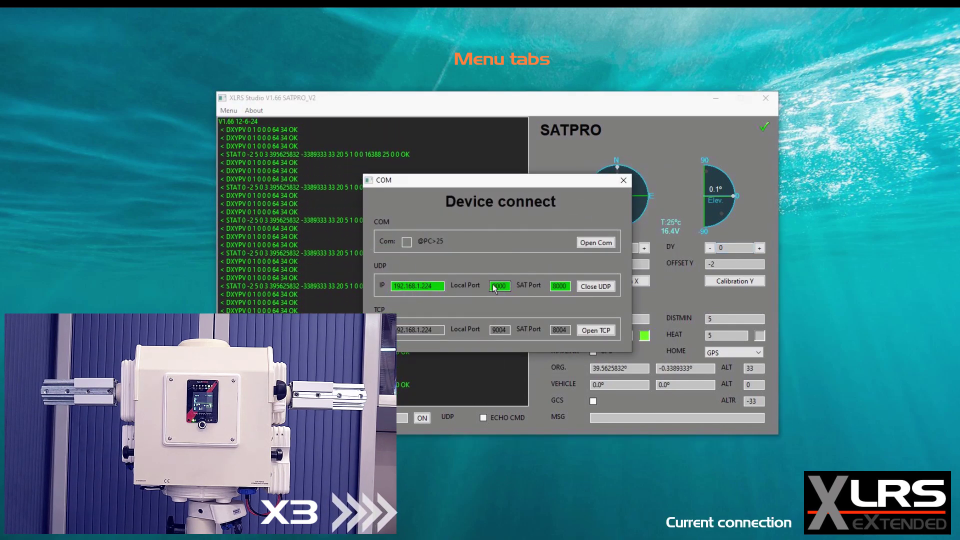
{"action": "left_click", "coordinate": [623, 180]}
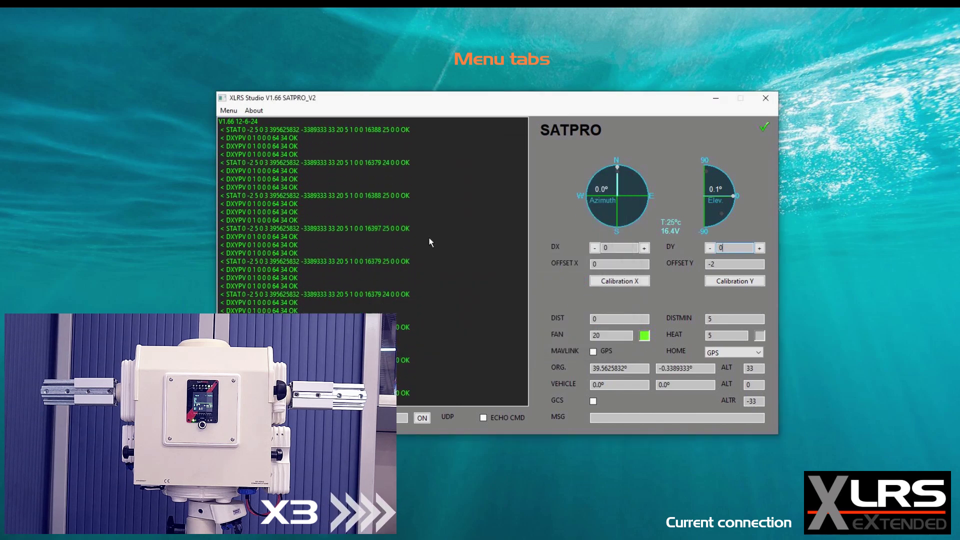
Step: Open the AUDIO settings and play the CLICK alarm test sound
{"action": "left_click", "coordinate": [229, 111]}
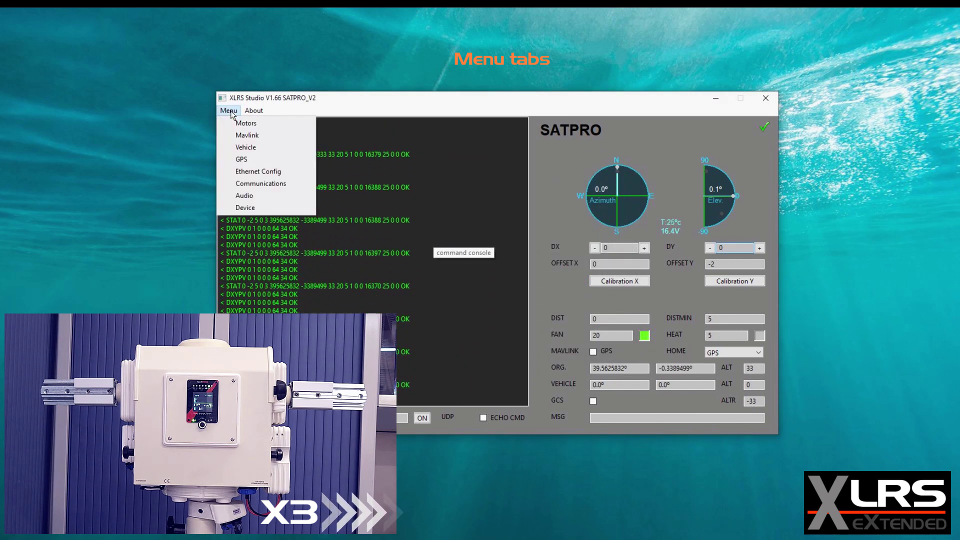
{"action": "left_click", "coordinate": [259, 195]}
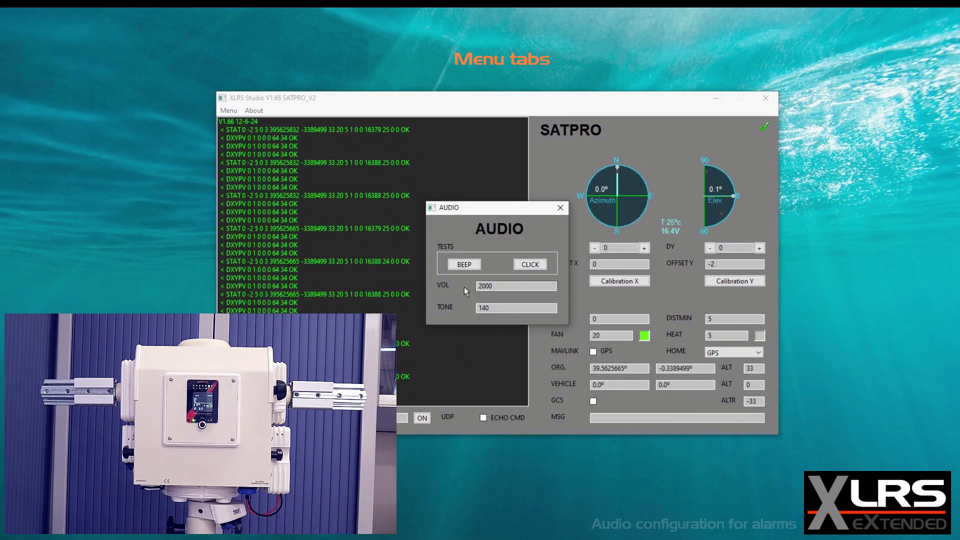
{"action": "left_click", "coordinate": [528, 265]}
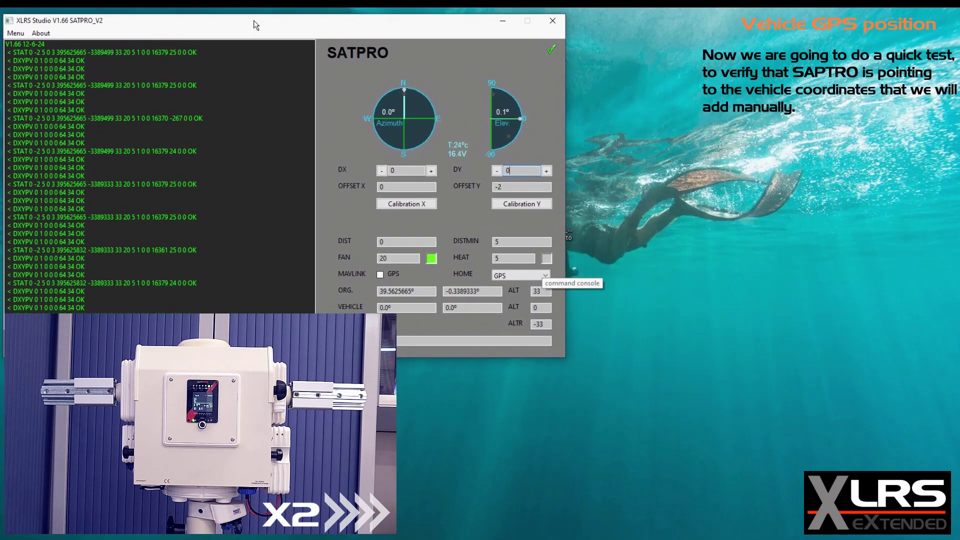
Step: Reopen Local GPS beside the panel and pin the first test point on Google Maps
{"action": "left_click", "coordinate": [13, 30]}
{"action": "left_click", "coordinate": [23, 80]}
{"action": "mouse_move", "coordinate": [248, 94]}
{"action": "left_mouse_down"}
{"action": "mouse_move", "coordinate": [379, 107]}
{"action": "mouse_move", "coordinate": [612, 34]}
{"action": "mouse_move", "coordinate": [606, 21]}
{"action": "left_mouse_up"}
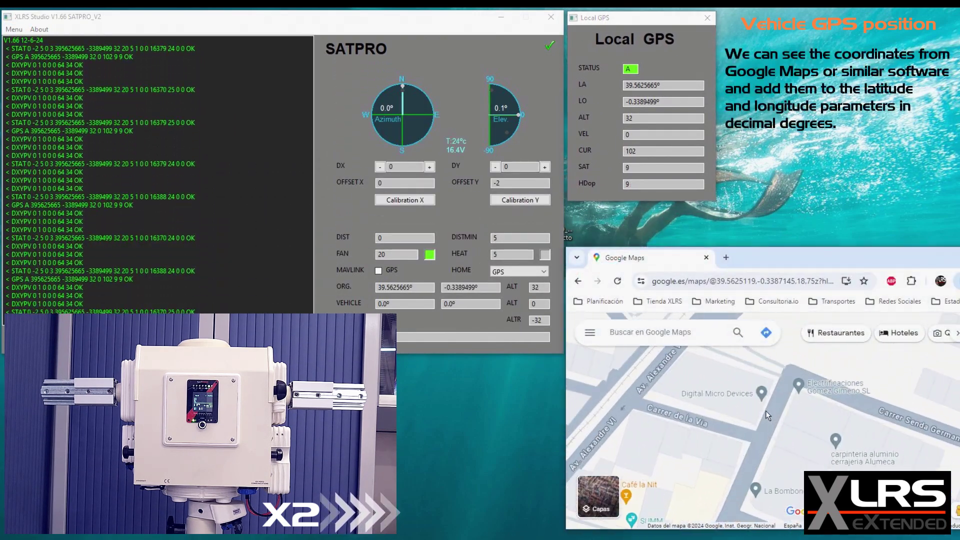
{"action": "left_click", "coordinate": [753, 435]}
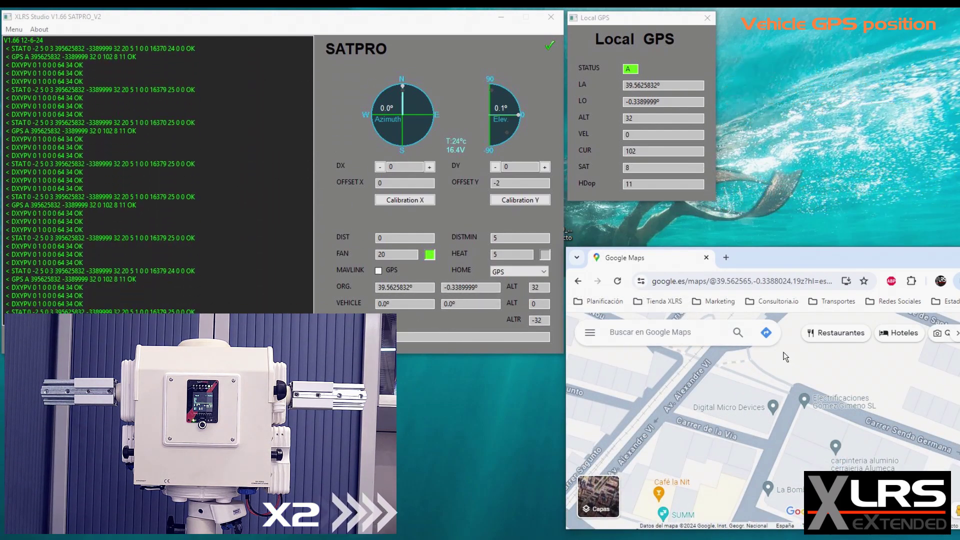
{"action": "left_click", "coordinate": [777, 375]}
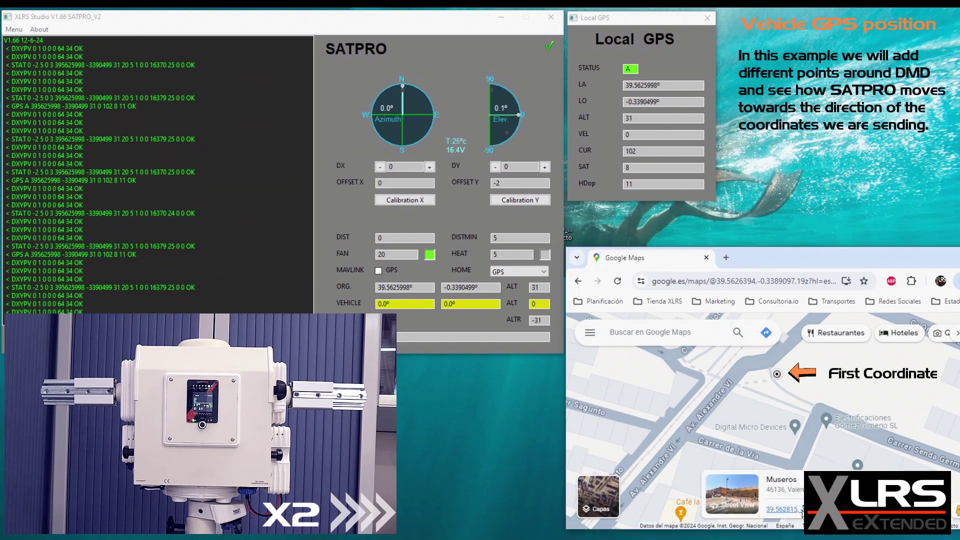
Step: Paste the first test point's coordinates from Google Maps into the VEHICLE fields
{"action": "double_click", "coordinate": [387, 304]}
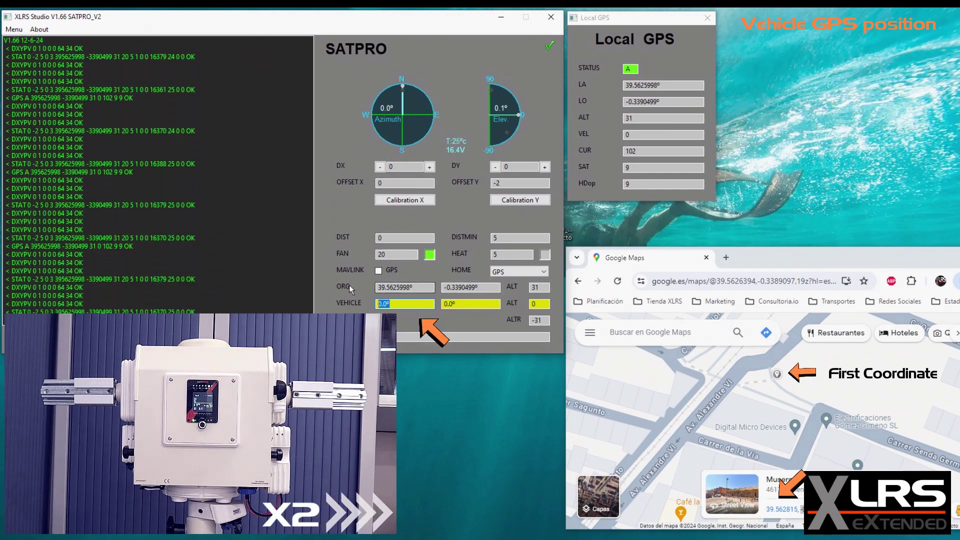
{"action": "double_click", "coordinate": [458, 304]}
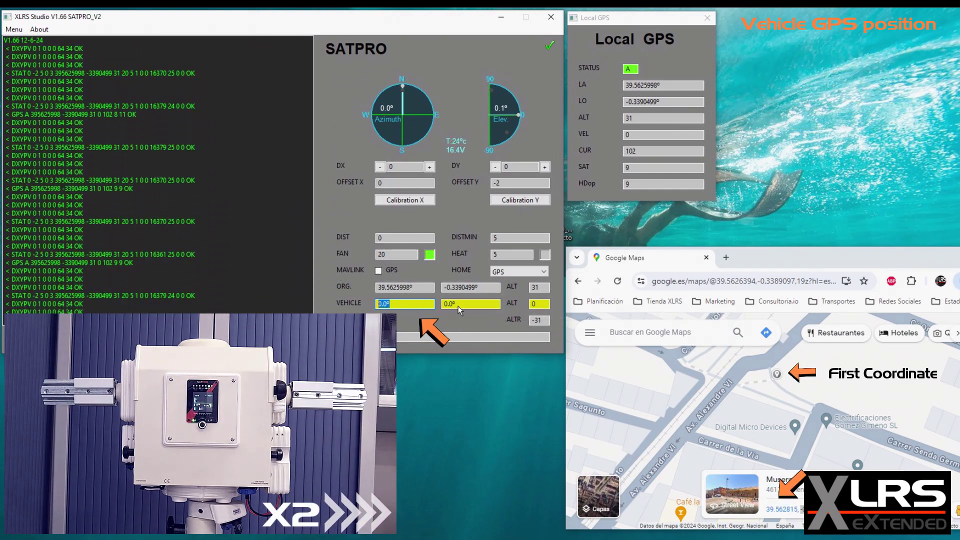
{"action": "type", "text": "-0.339038"}
{"action": "left_click", "coordinate": [766, 512]}
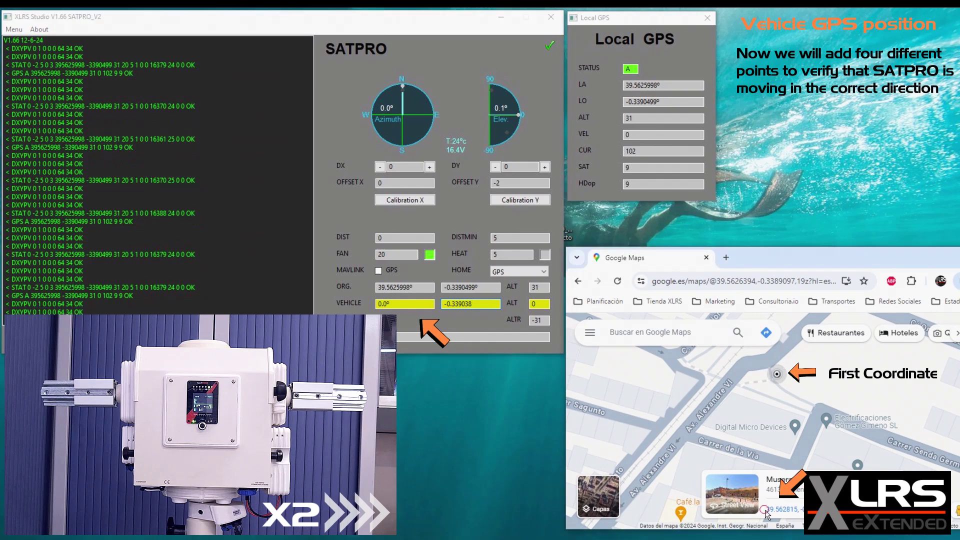
{"action": "double_click", "coordinate": [390, 304]}
{"action": "type", "text": "39.562815"}
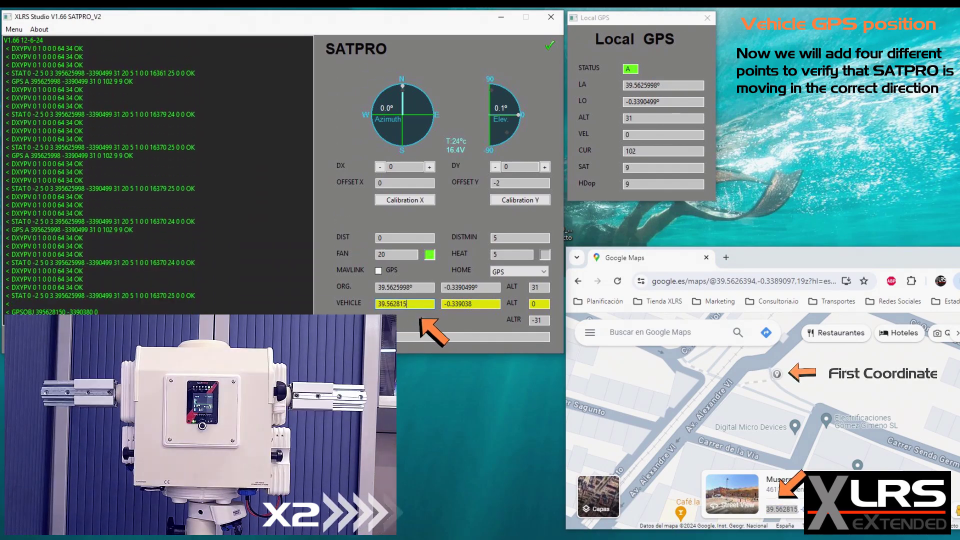
{"action": "key", "text": "ctrl+v"}
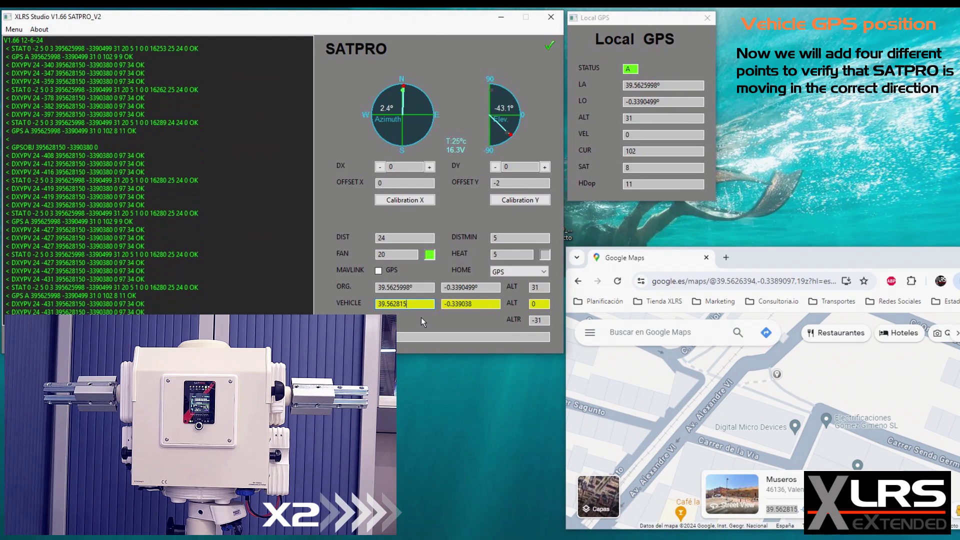
Step: Pin the second test point and set the vehicle to 39.562743, -0.339521
{"action": "left_click", "coordinate": [682, 394]}
{"action": "left_click", "coordinate": [679, 394]}
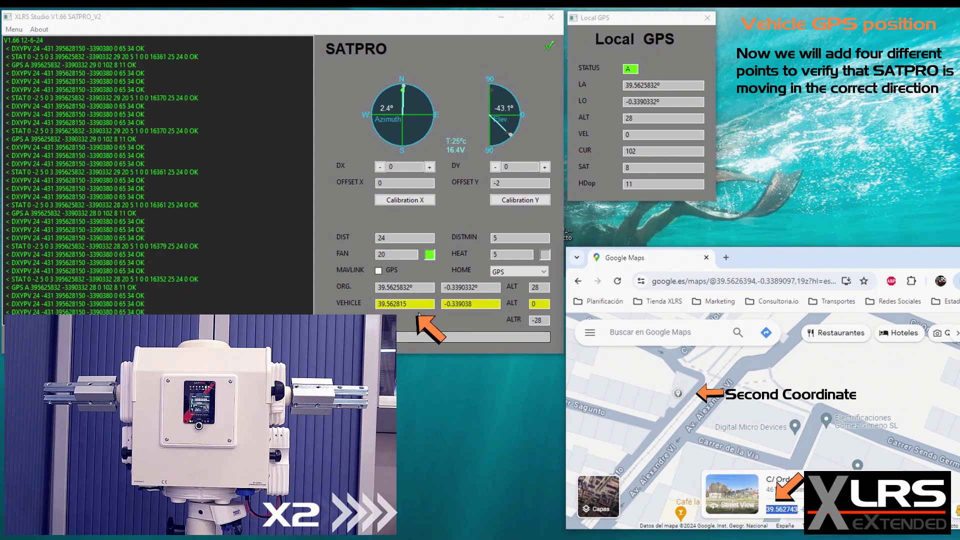
{"action": "double_click", "coordinate": [405, 304]}
{"action": "type", "text": "39.562743"}
{"action": "left_click", "coordinate": [801, 512]}
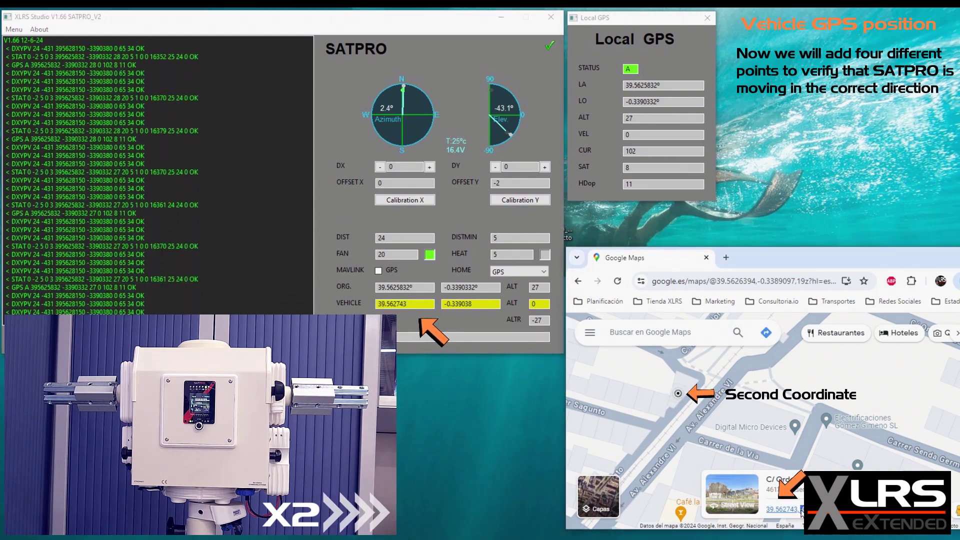
{"action": "double_click", "coordinate": [454, 301]}
{"action": "type", "text": "-0.339521"}
{"action": "key", "text": "Return"}
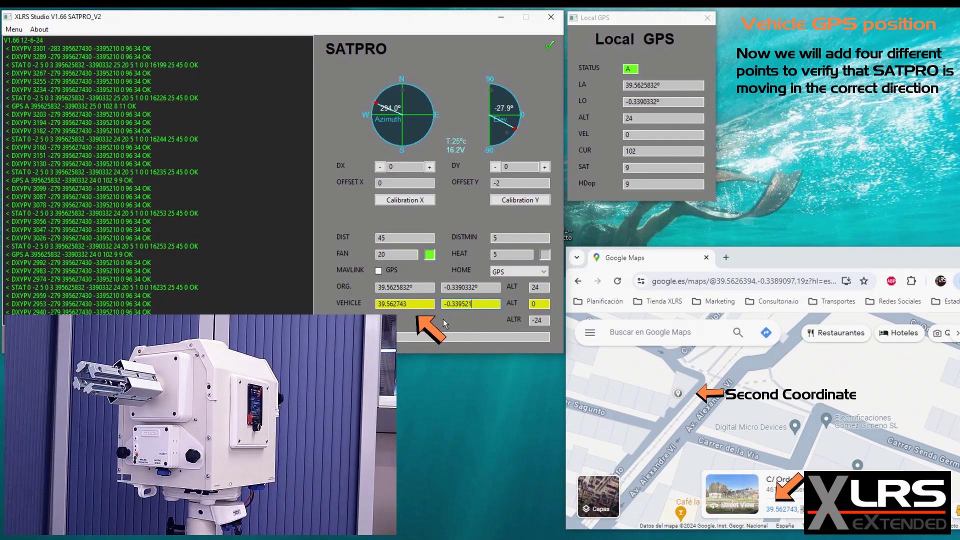
Step: Pin the third test point on Google Maps and paste its coordinates into VEHICLE
{"action": "left_click", "coordinate": [713, 422]}
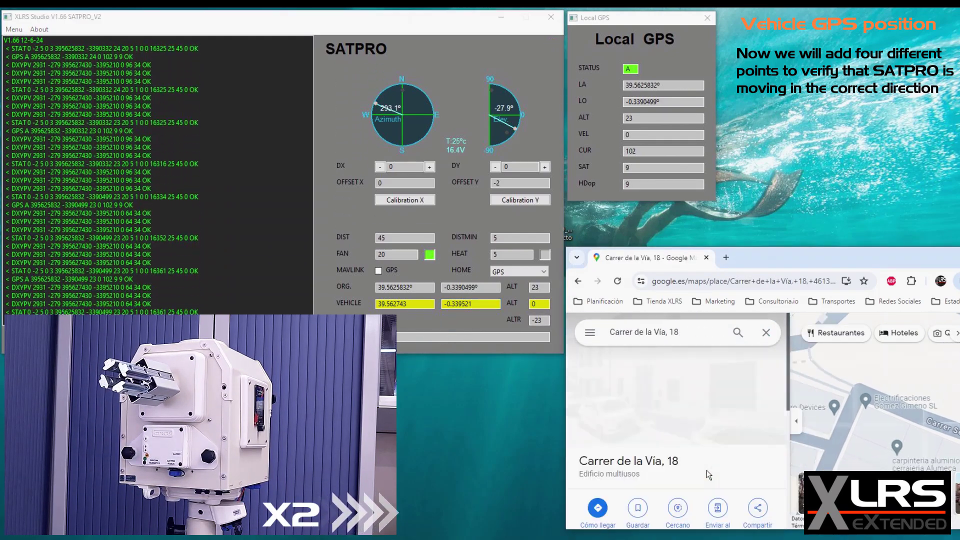
{"action": "left_click", "coordinate": [765, 332]}
{"action": "left_click", "coordinate": [880, 421]}
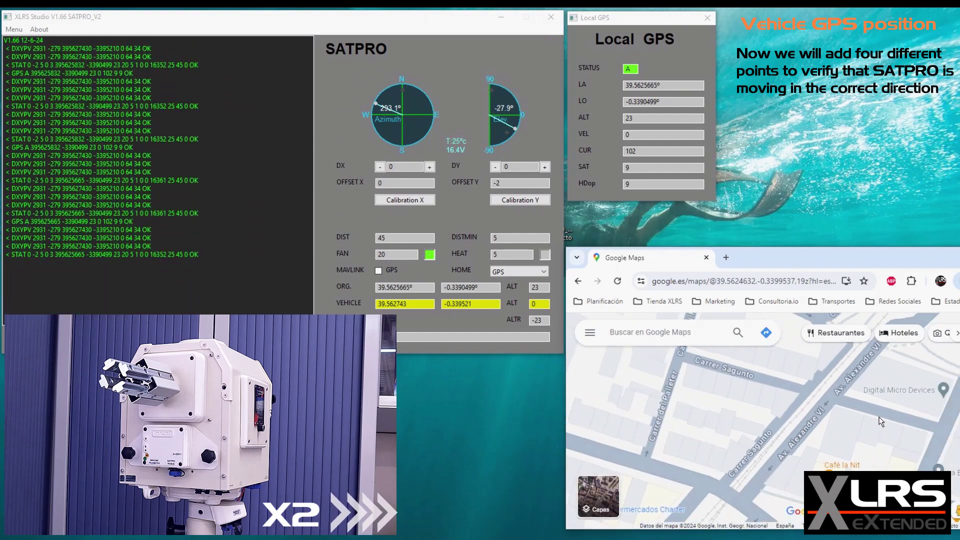
{"action": "left_click", "coordinate": [863, 421]}
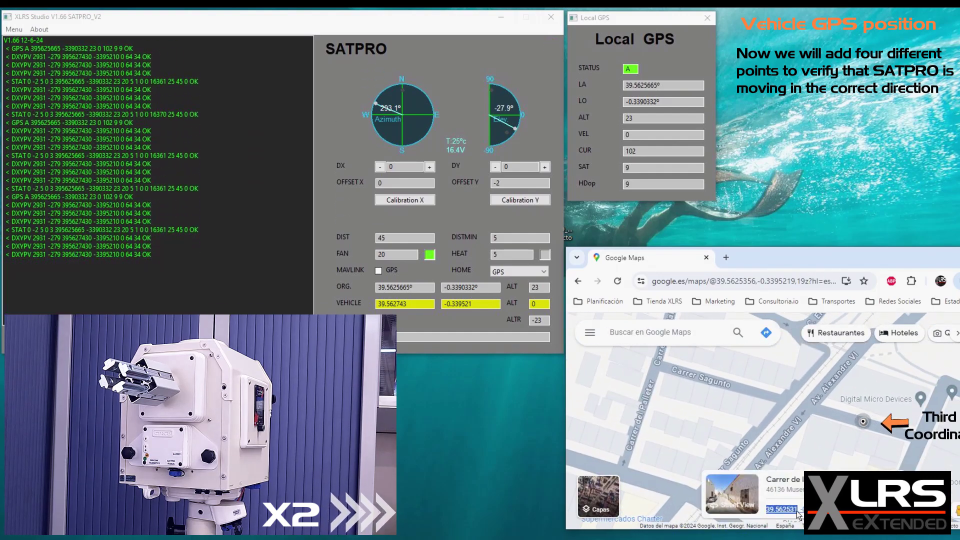
{"action": "left_click_drag", "start_coordinate": [409, 304], "coordinate": [381, 304]}
{"action": "left_click", "coordinate": [800, 510]}
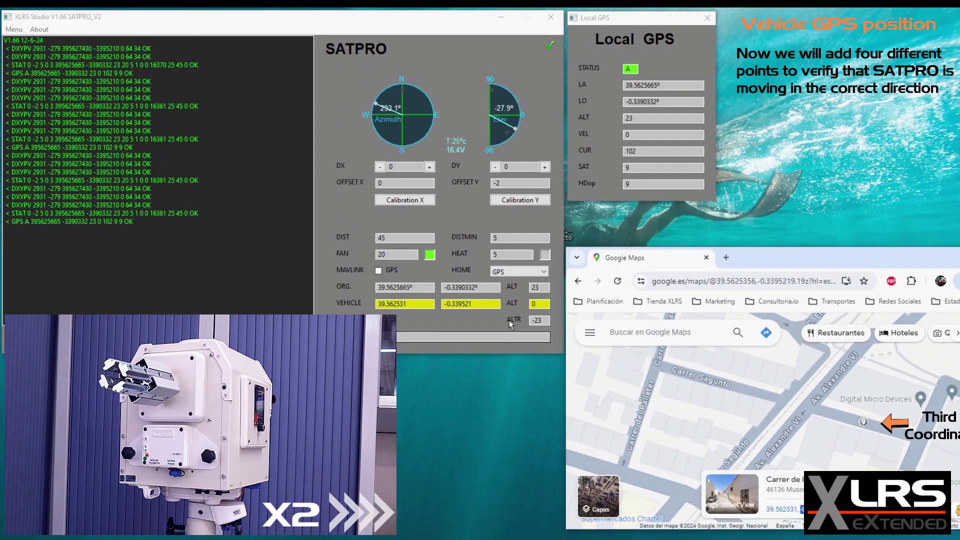
{"action": "left_click", "coordinate": [475, 304]}
{"action": "type", "text": "-0.339227"}
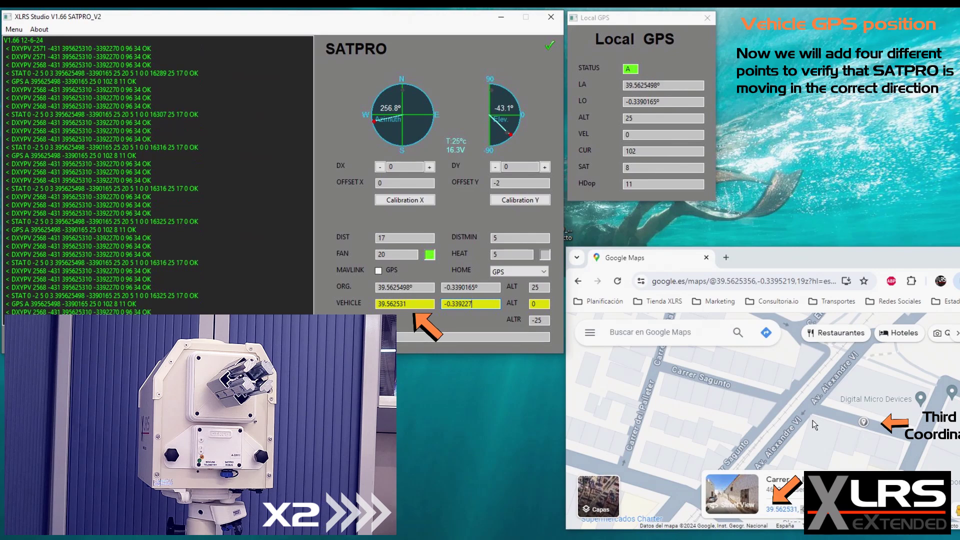
Step: Set the vehicle to the fourth point, 39.562558, -0.338865, and close the Chrome map window
{"action": "left_click", "coordinate": [938, 420]}
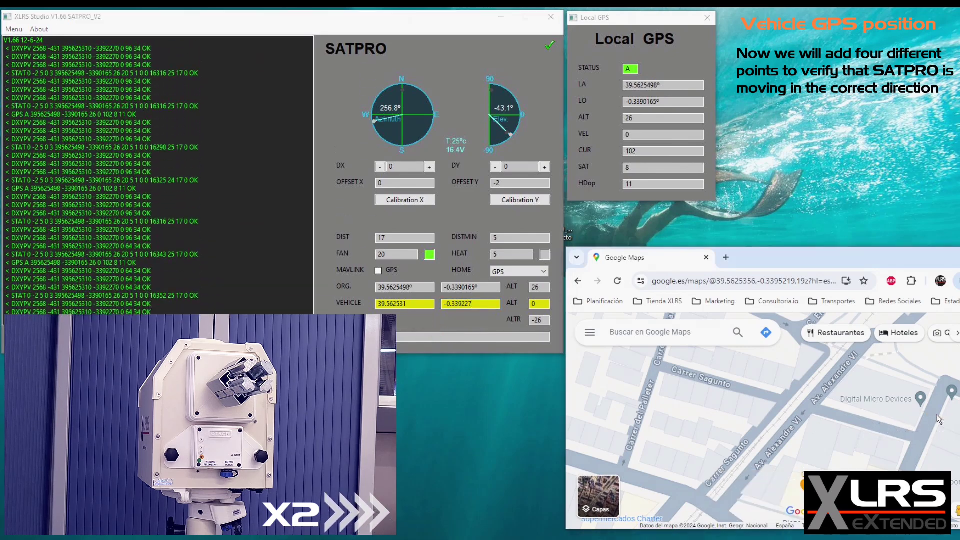
{"action": "left_click", "coordinate": [938, 418]}
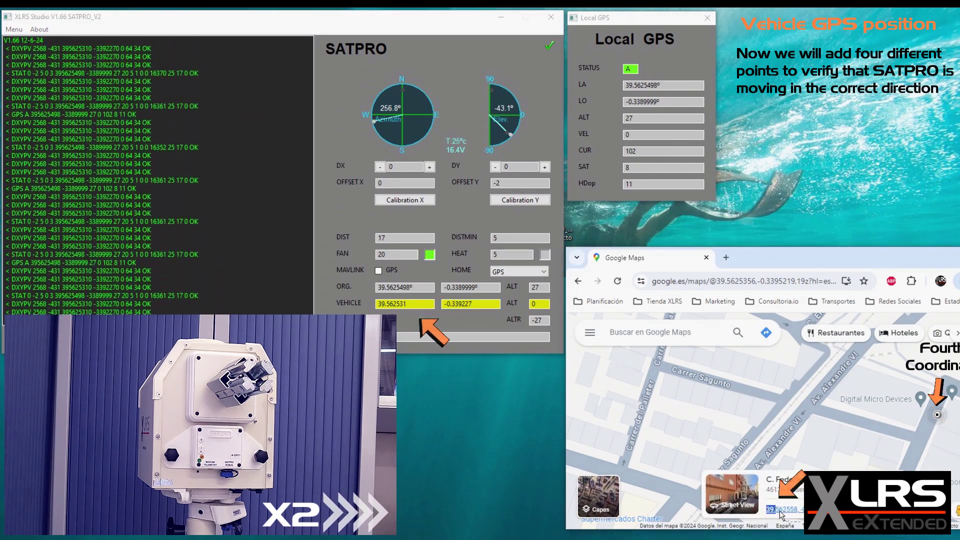
{"action": "left_click", "coordinate": [422, 305]}
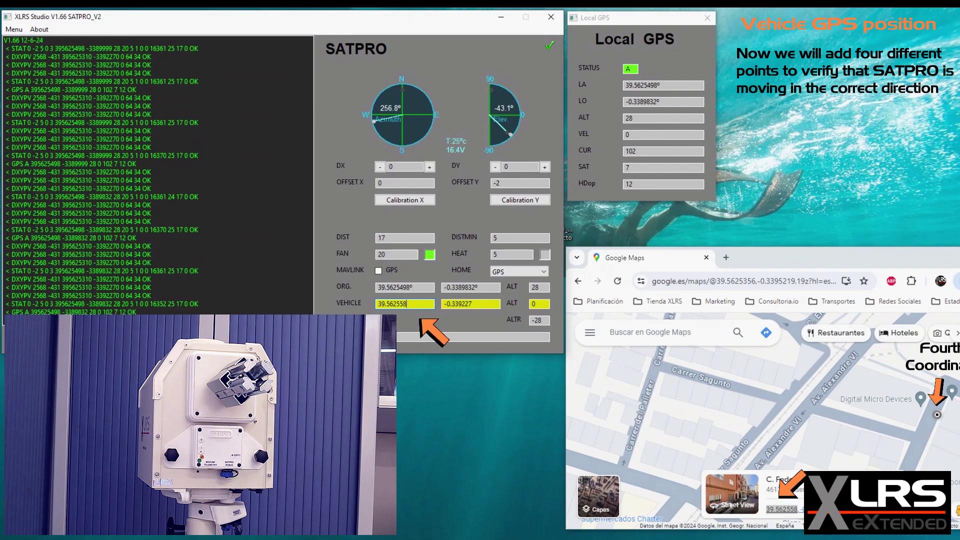
{"action": "left_click", "coordinate": [801, 514]}
{"action": "left_click", "coordinate": [444, 306]}
{"action": "type", "text": "-0.338865"}
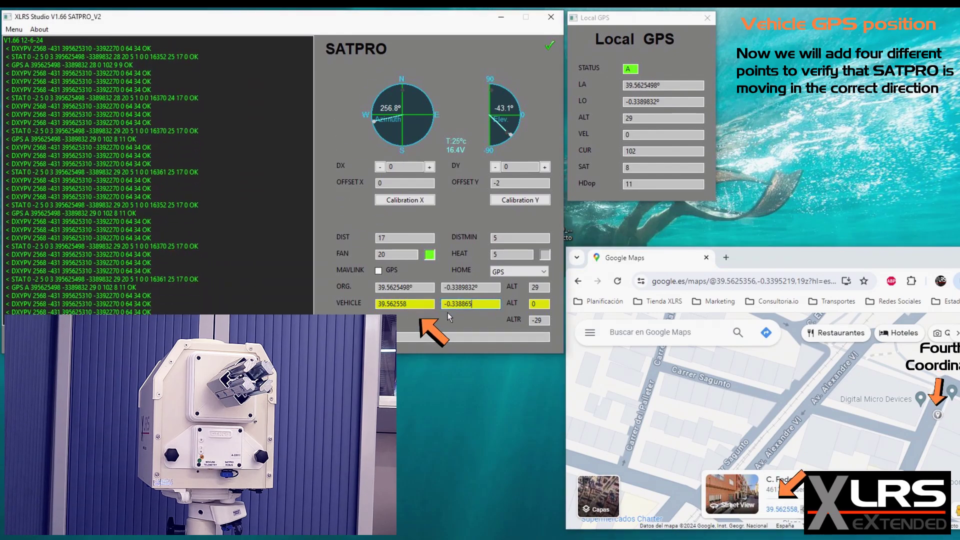
{"action": "key", "text": "Return"}
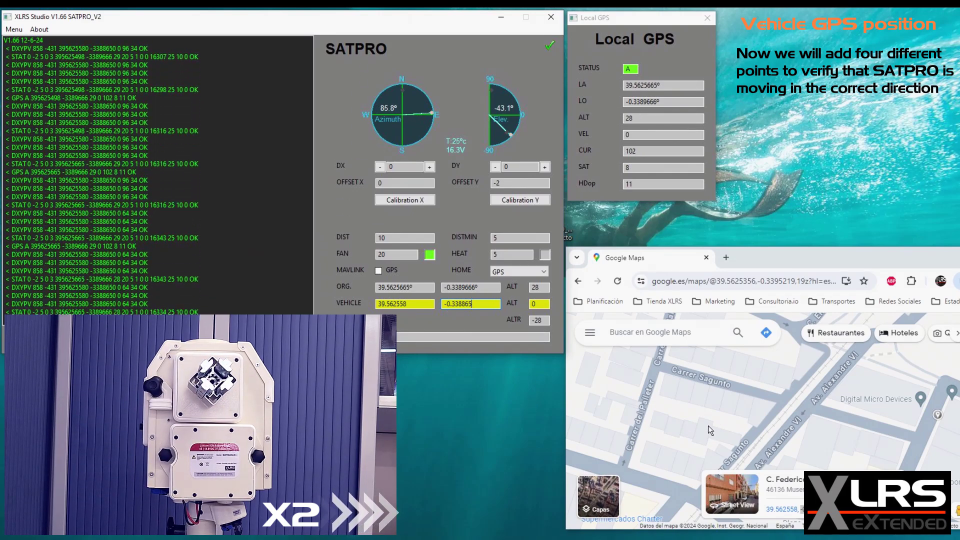
{"action": "left_click_drag", "start_coordinate": [919, 432], "coordinate": [840, 445]}
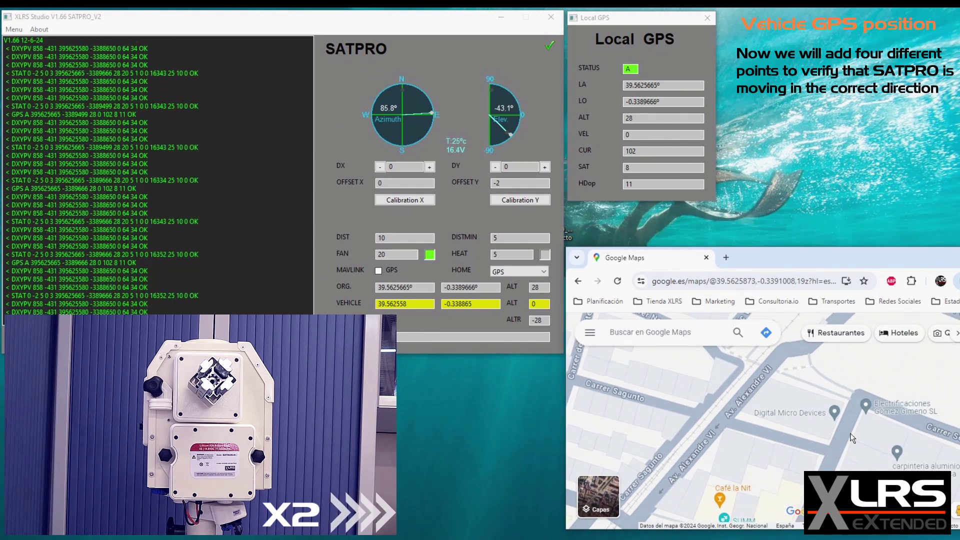
{"action": "scroll", "coordinate": [841, 436], "scroll_direction": "down", "scroll_amount": 1}
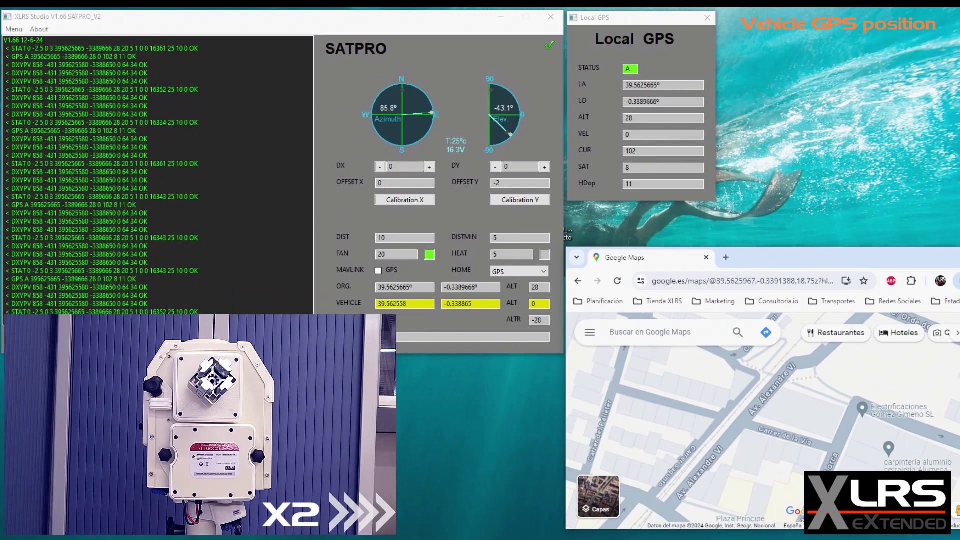
{"action": "left_click", "coordinate": [706, 257]}
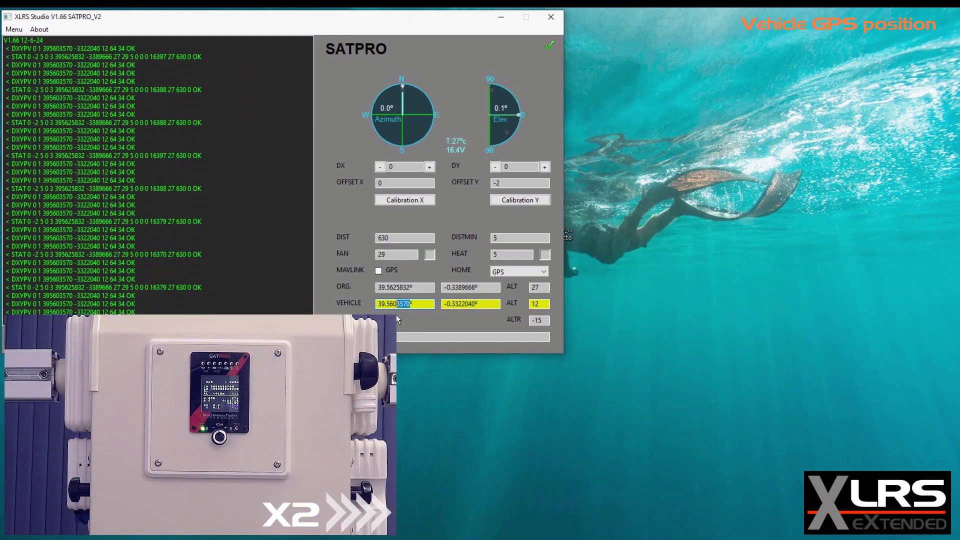
{"action": "type", "text": "5555"}
Step: Send the vehicle position 39.5605555, -0.3324242 and reset both tracker axes to 0°
{"action": "left_click_drag", "start_coordinate": [479, 304], "coordinate": [463, 306]}
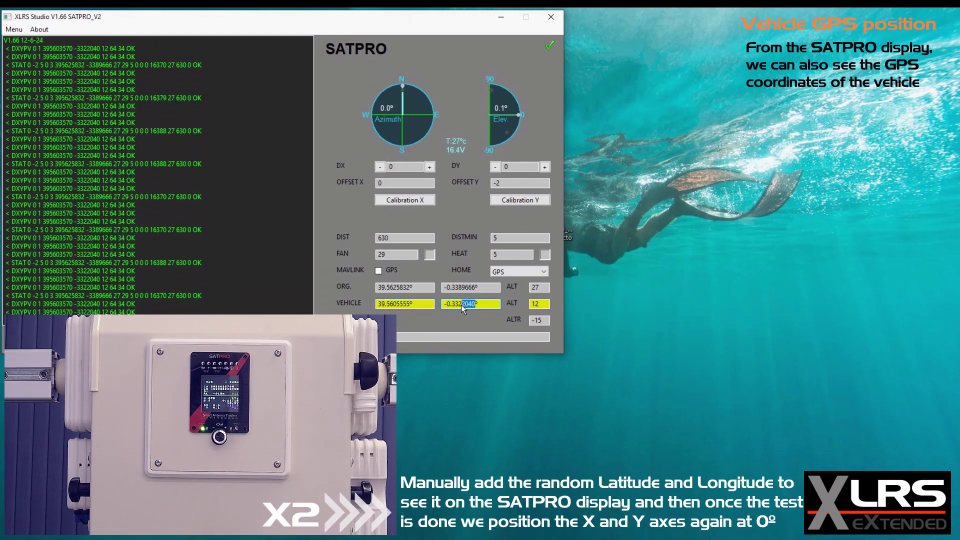
{"action": "type", "text": "4242"}
{"action": "key", "text": "Return"}
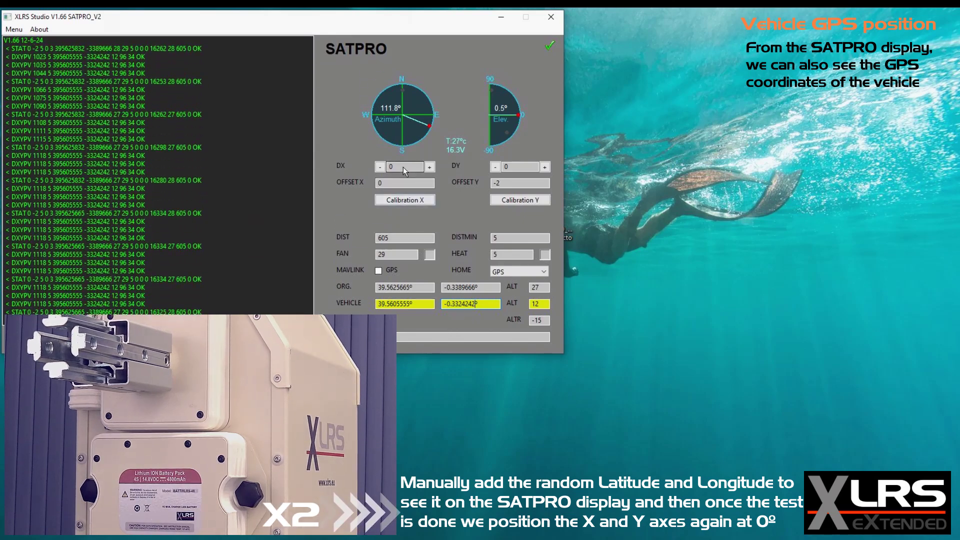
{"action": "left_click", "coordinate": [403, 166]}
{"action": "left_click", "coordinate": [510, 167]}
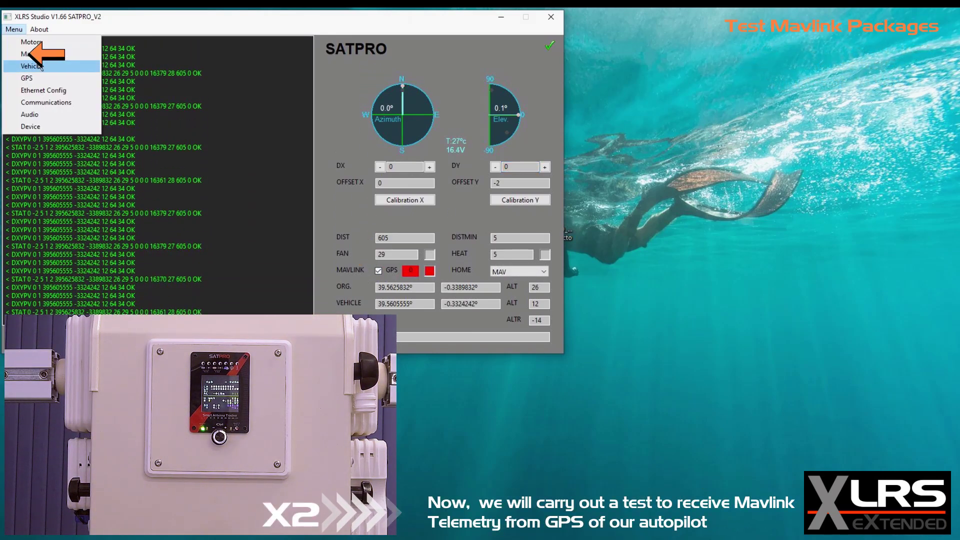
Step: Show the MAVLink statistics window beside the main panel and set HOME to GPS fix
{"action": "left_click", "coordinate": [42, 55]}
{"action": "left_click_drag", "start_coordinate": [242, 58], "coordinate": [606, 21]}
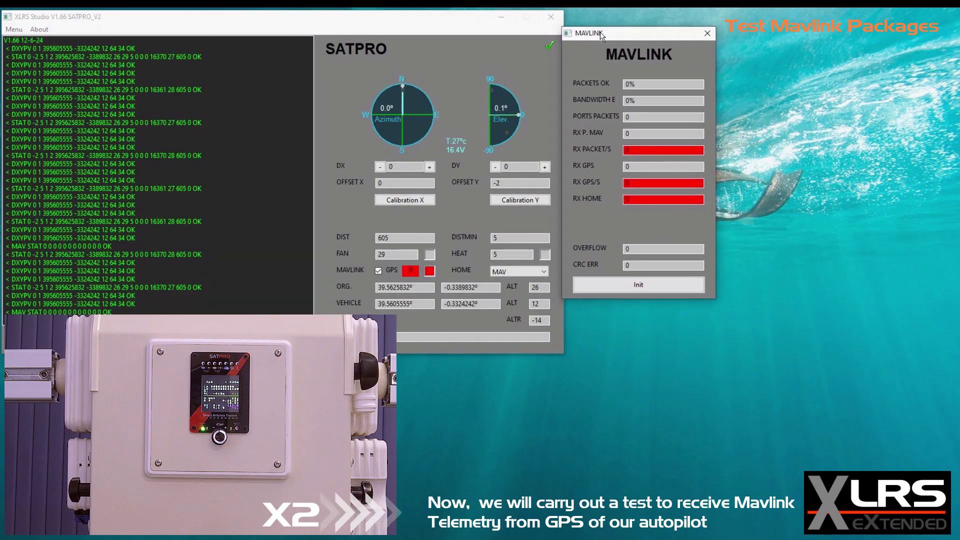
{"action": "left_click", "coordinate": [517, 272]}
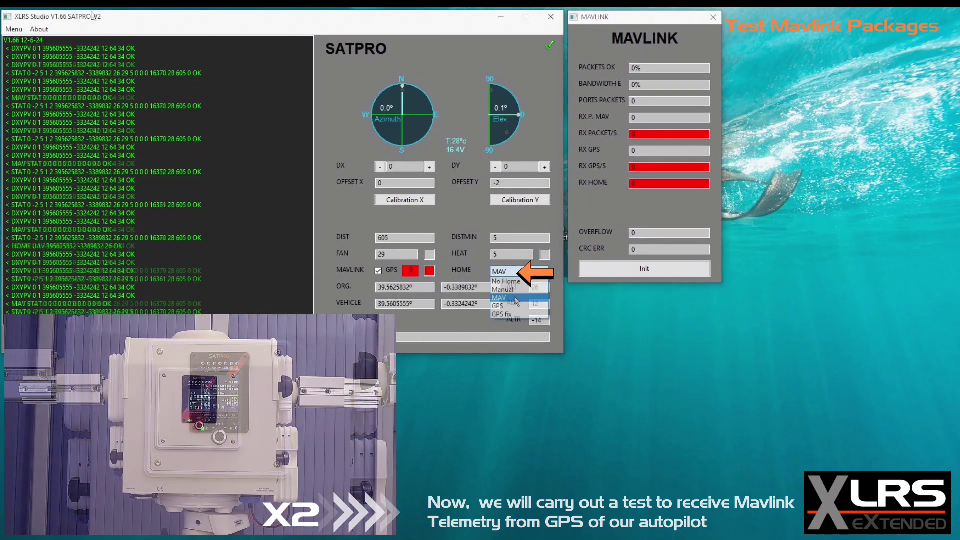
{"action": "left_click", "coordinate": [495, 286]}
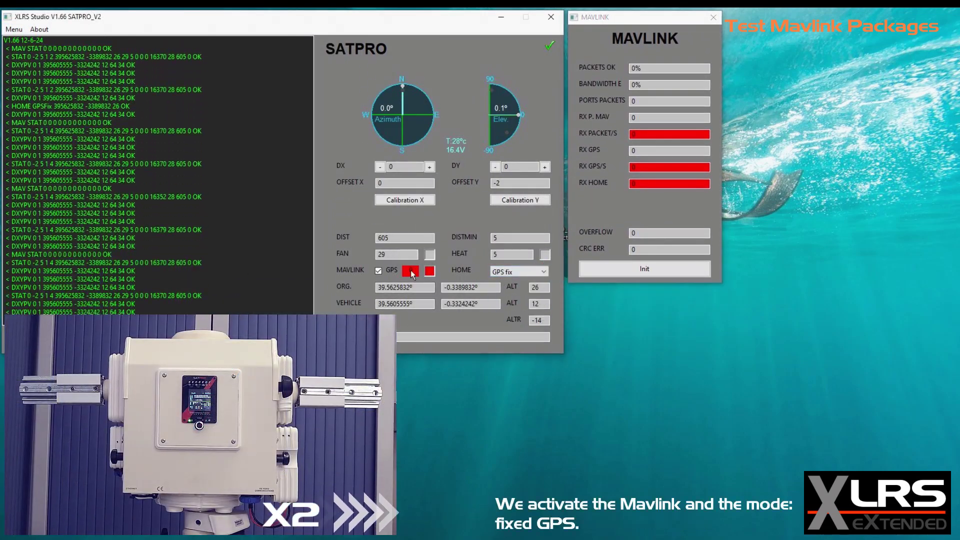